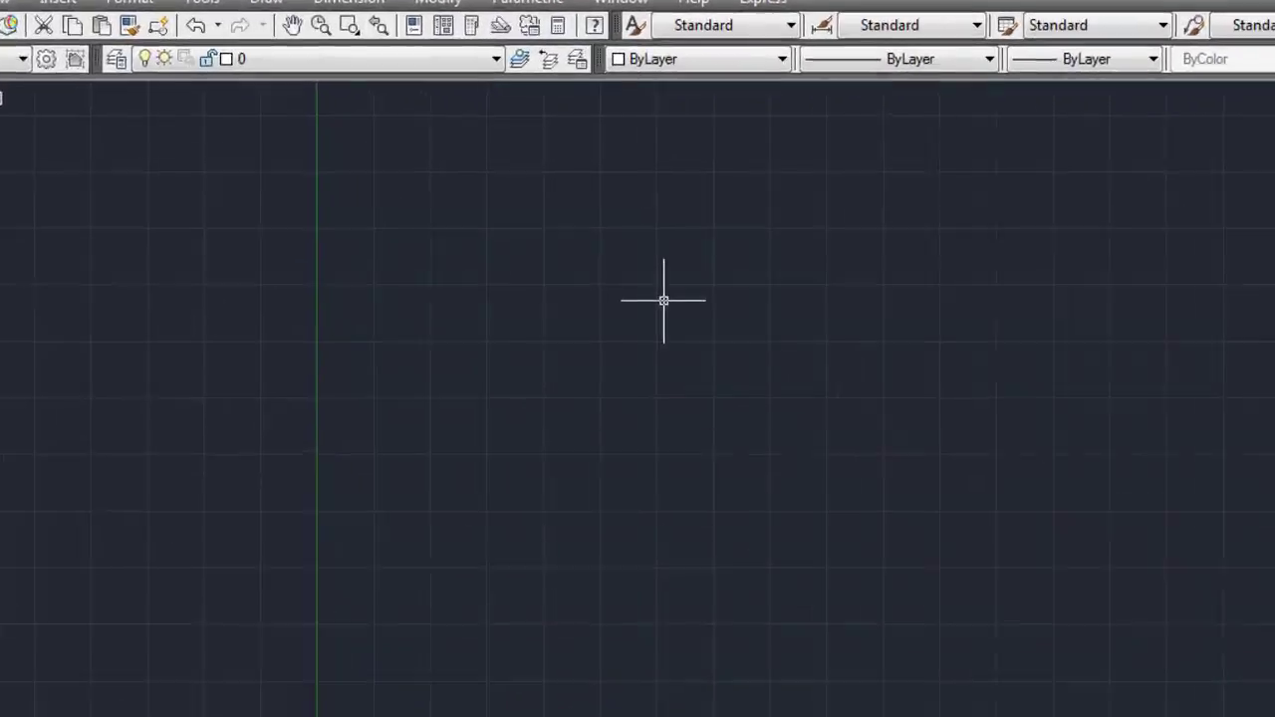
Step: Draw a circle with a 20' radius, centred at a picked point on the empty canvas
{"action": "type", "text": "c"}
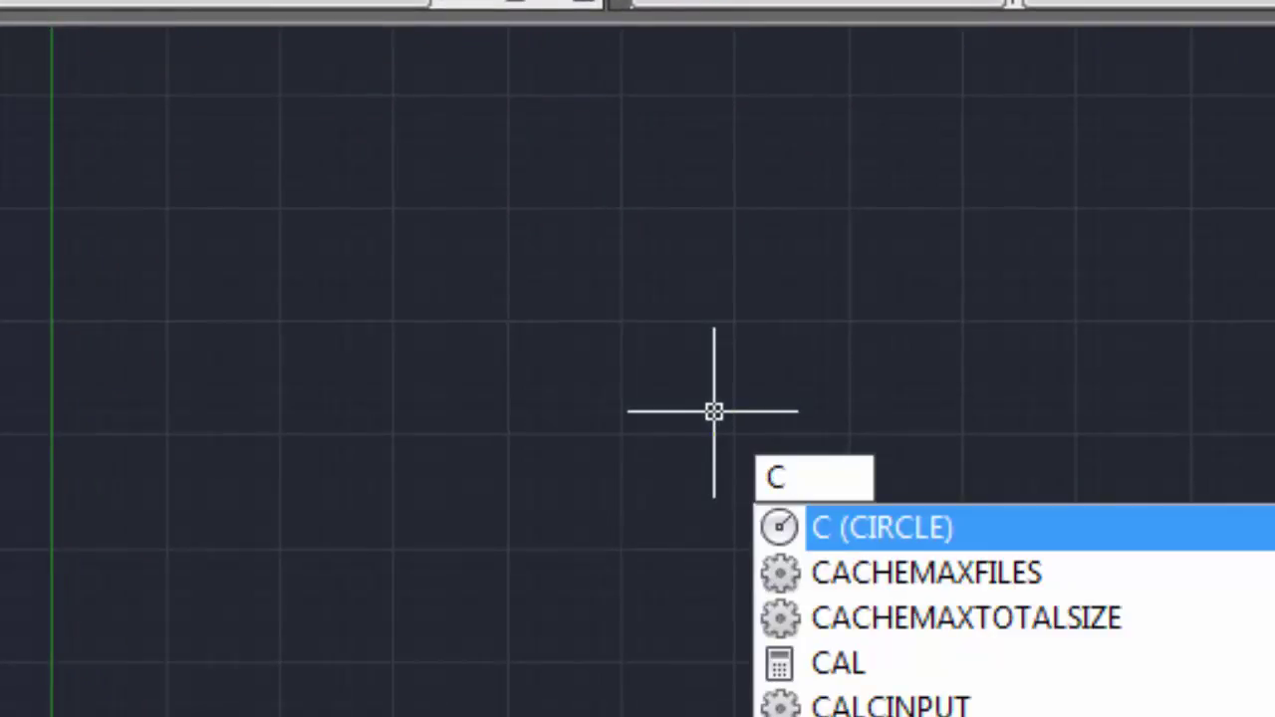
{"action": "key", "text": "Return"}
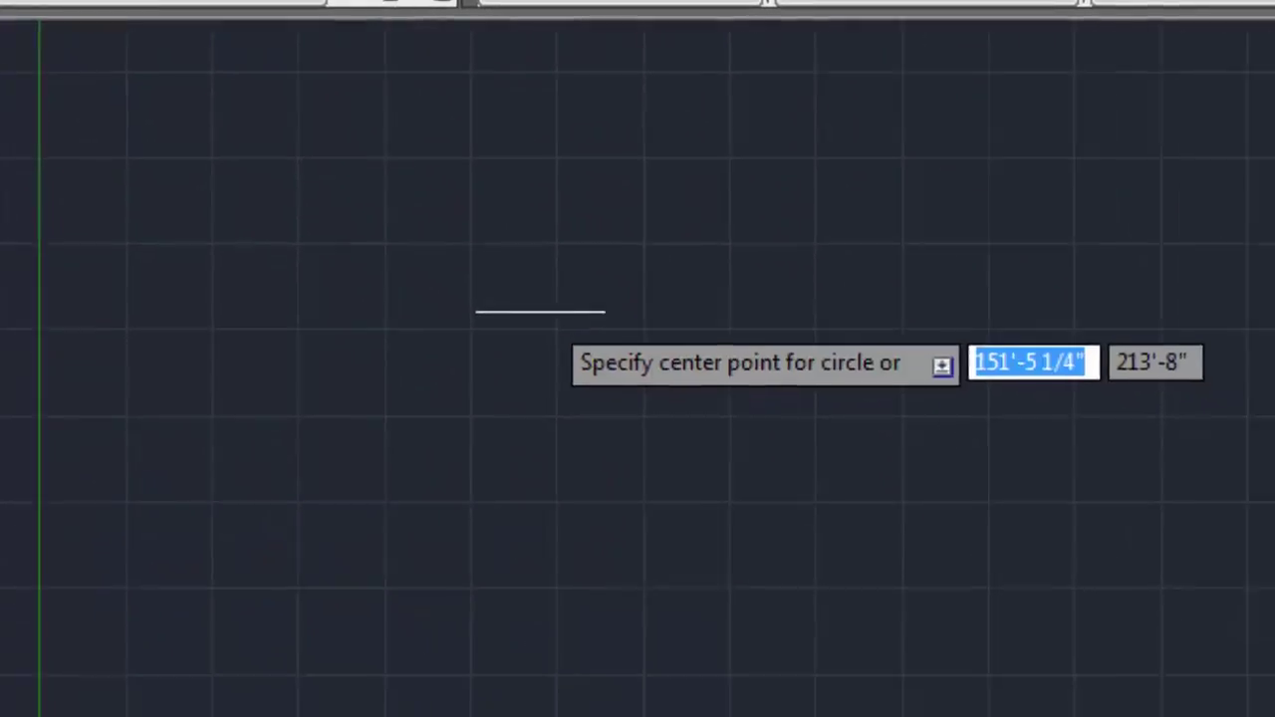
{"action": "left_click", "coordinate": [240, 286]}
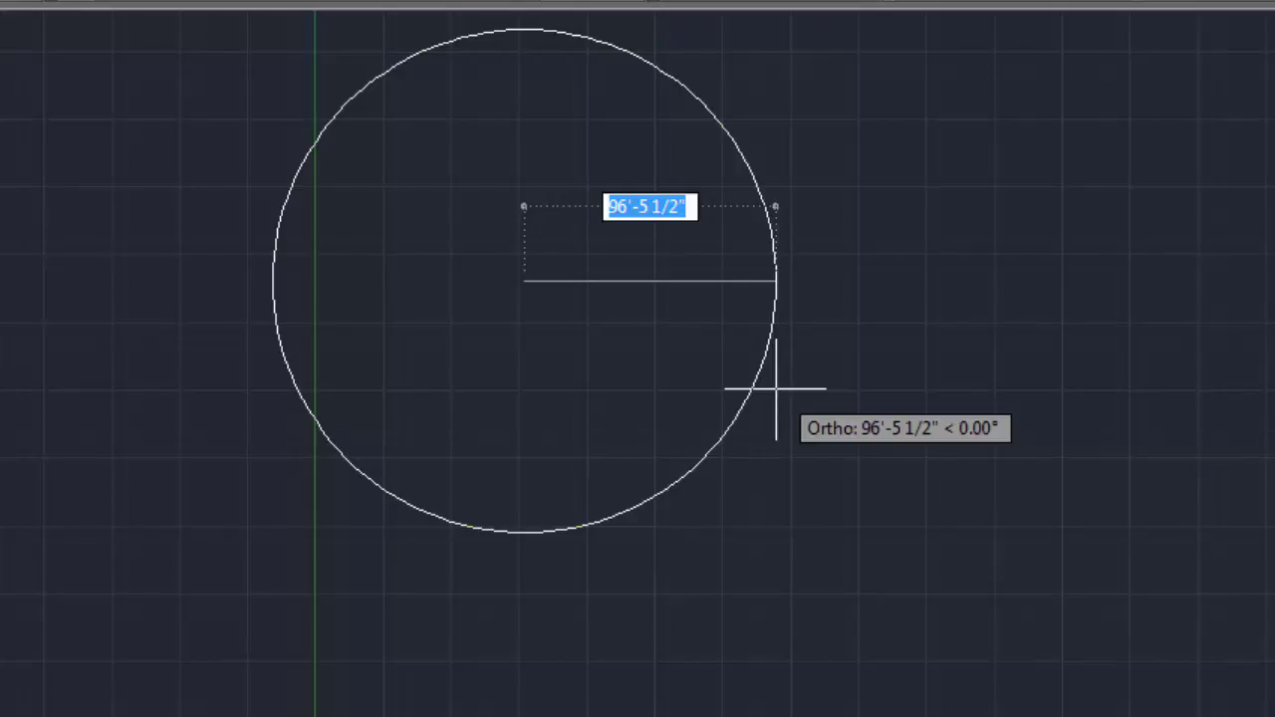
{"action": "type", "text": "20"}
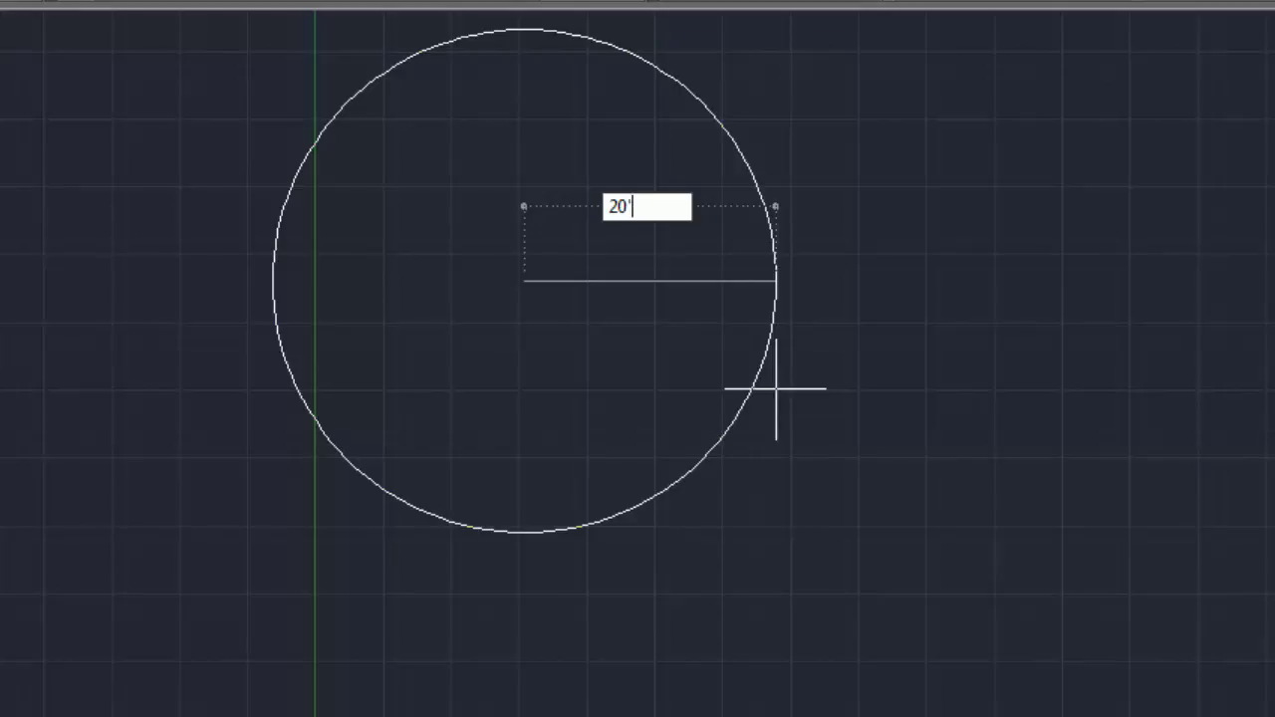
{"action": "key", "text": "Return"}
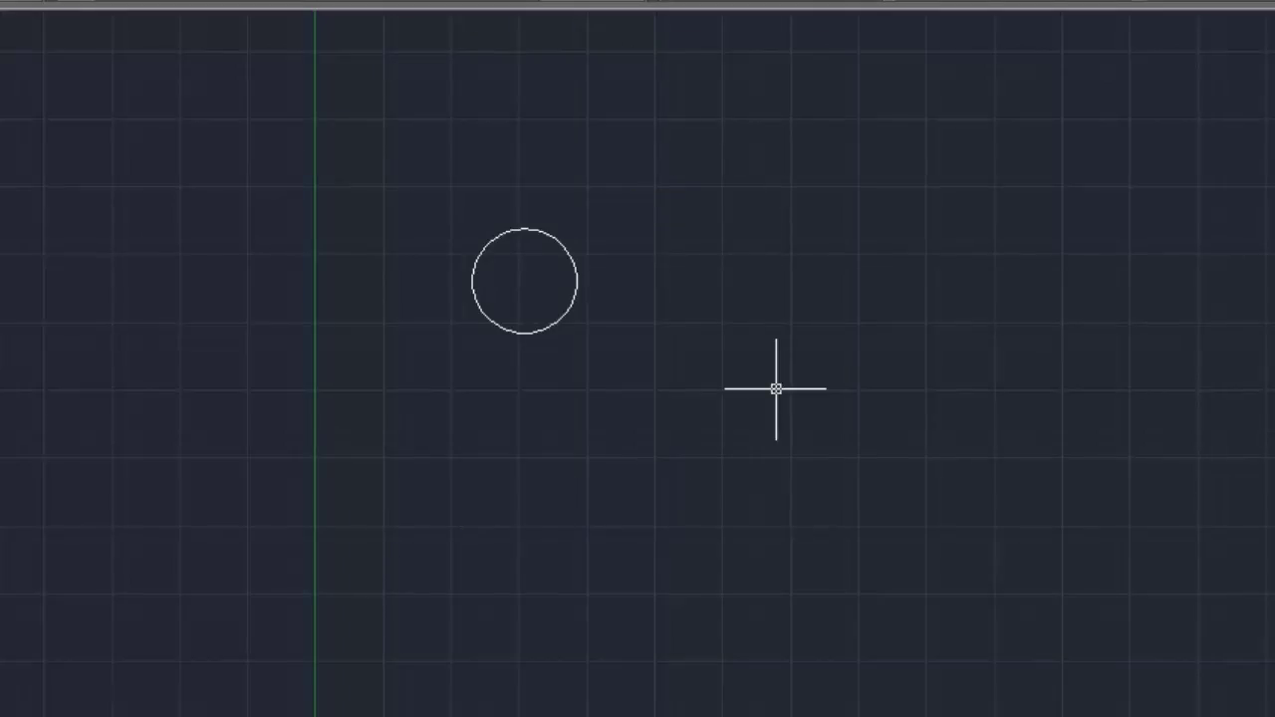
{"action": "scroll", "coordinate": [478, 235], "scroll_direction": "up", "scroll_amount": 2}
{"action": "scroll", "coordinate": [498, 233], "scroll_direction": "up", "scroll_amount": 2}
{"action": "middle_click_drag", "start_coordinate": [509, 233], "coordinate": [384, 245]}
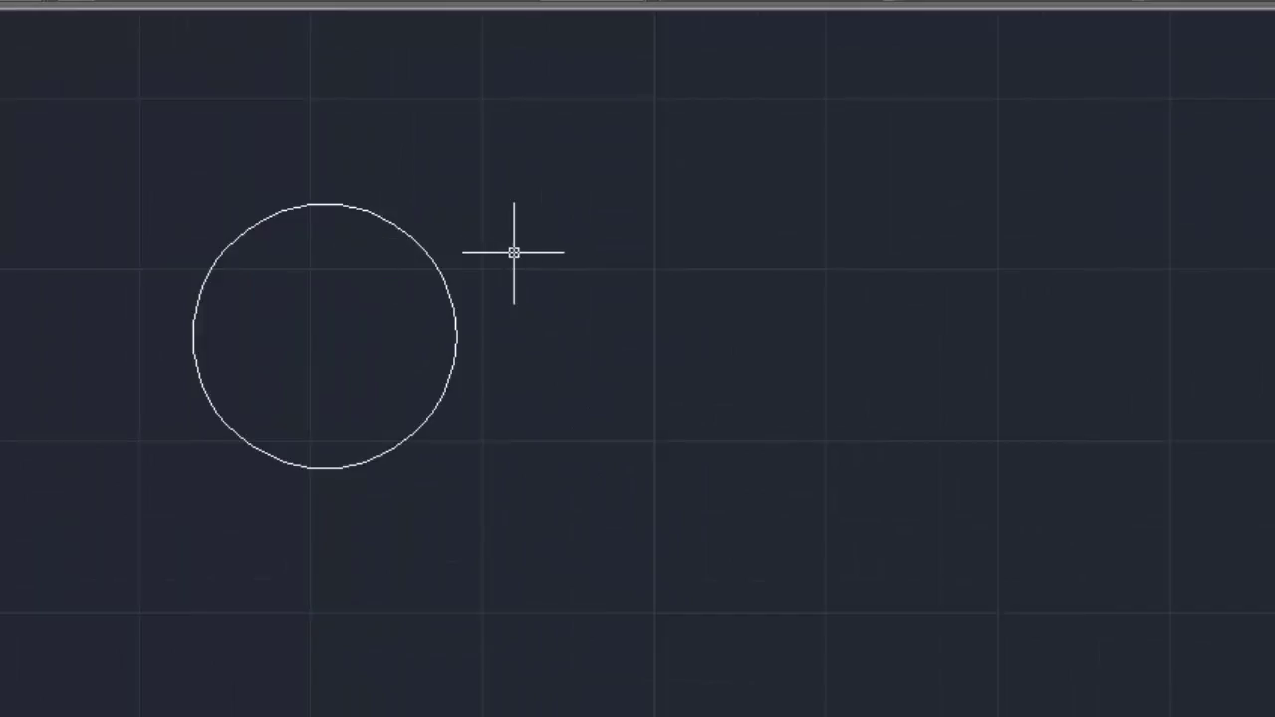
{"action": "middle_click_drag", "start_coordinate": [592, 282], "coordinate": [541, 253]}
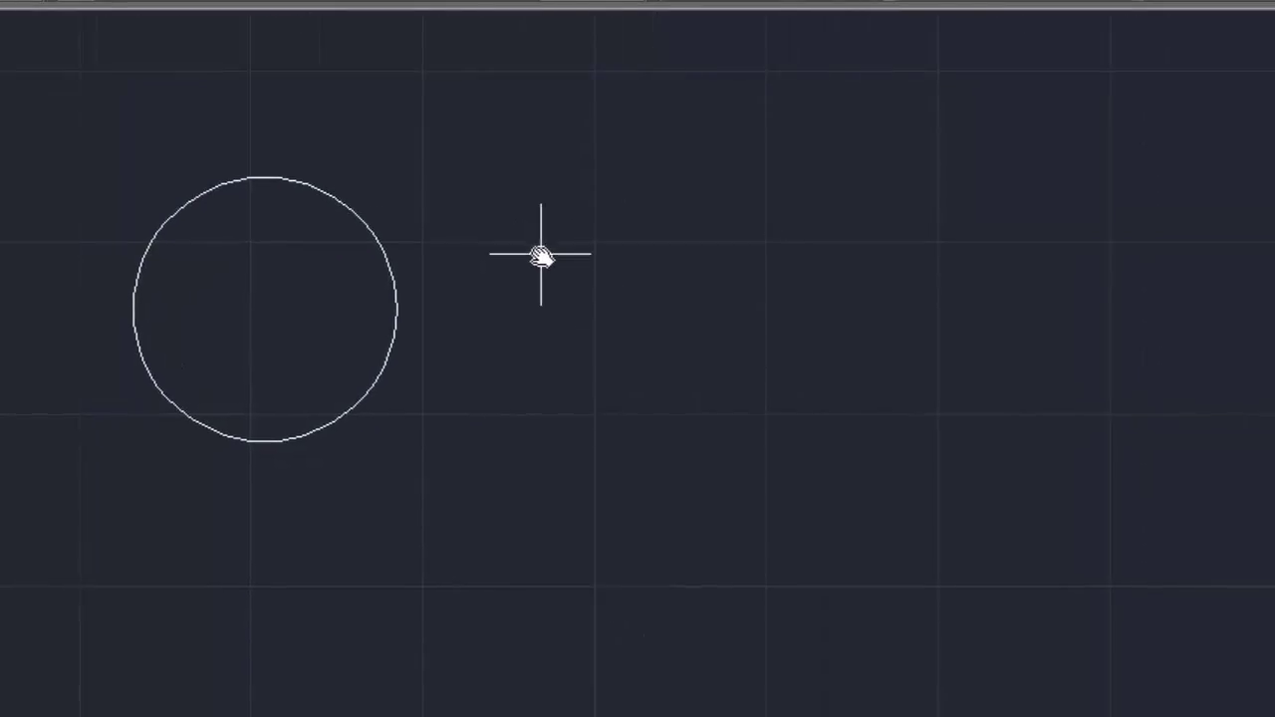
{"action": "type", "text": "c"}
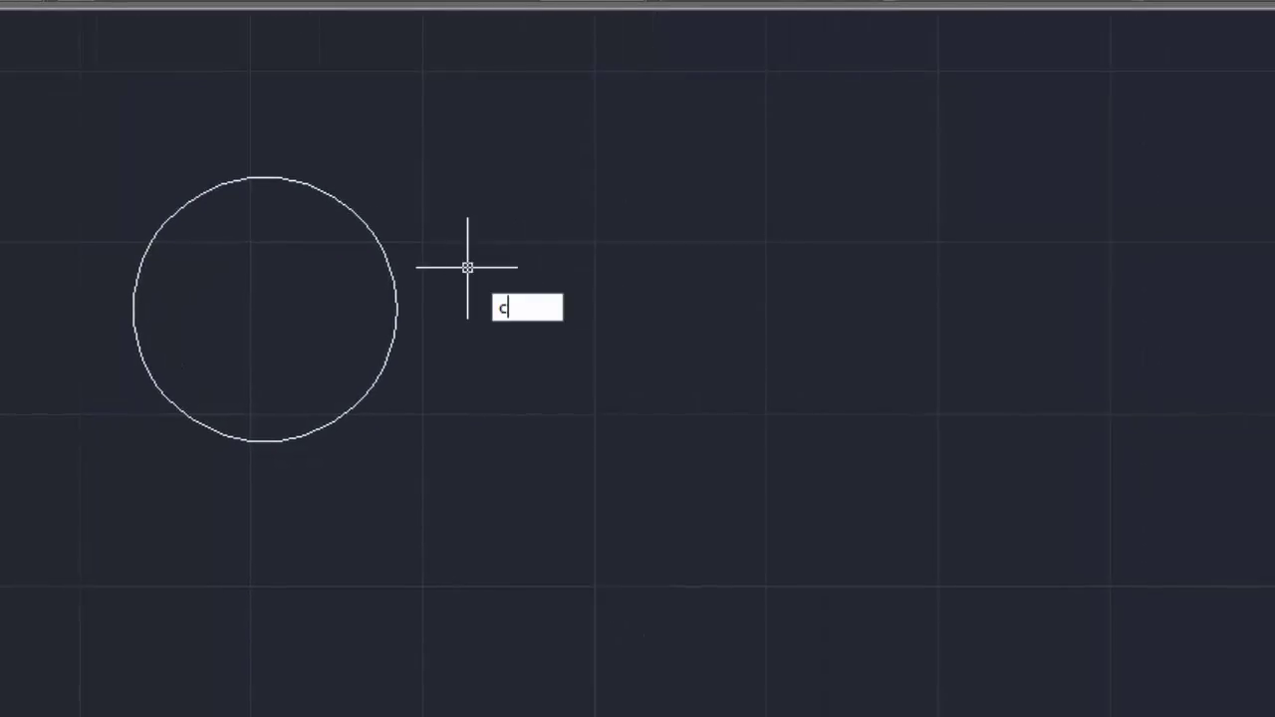
{"action": "key", "text": "Return"}
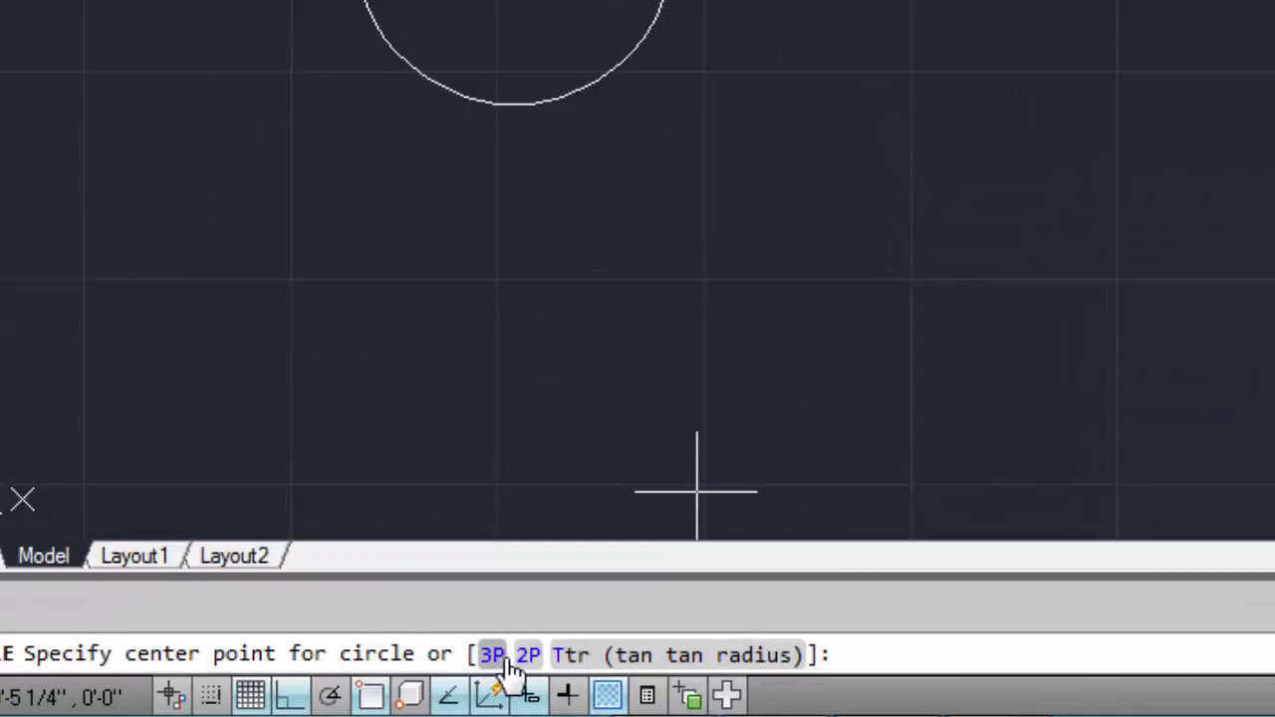
{"action": "key", "text": "Escape"}
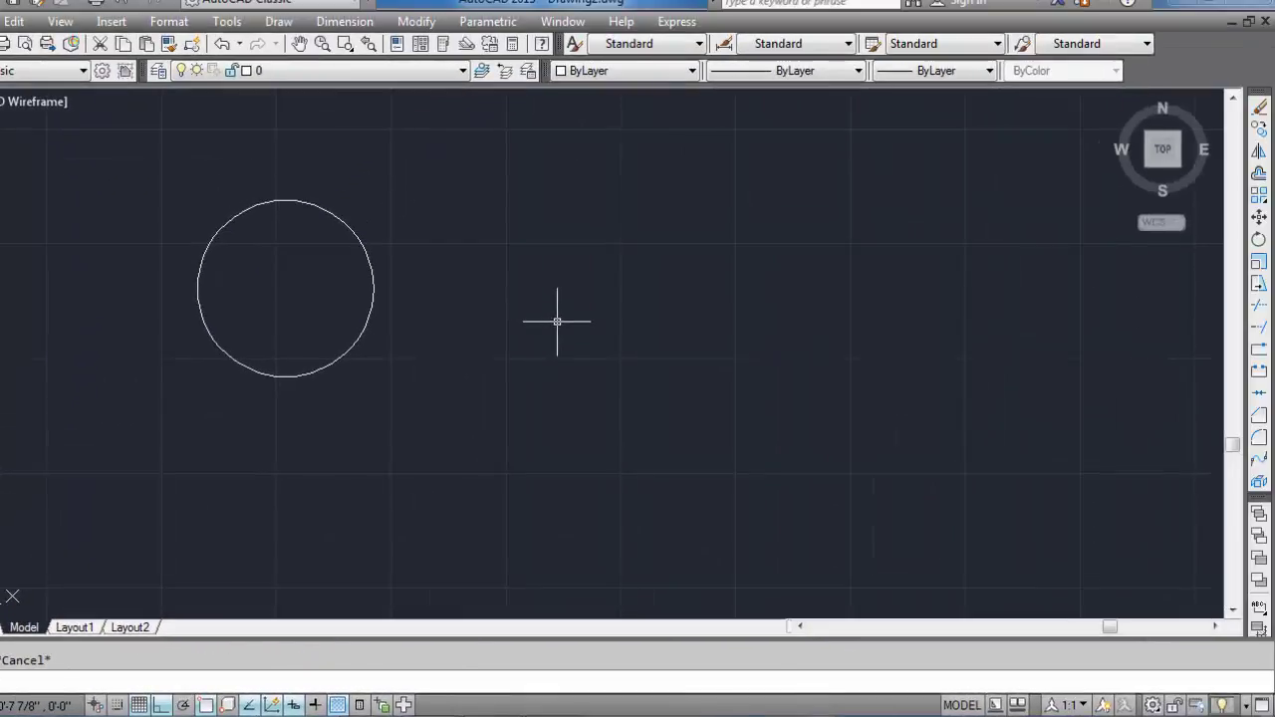
{"action": "middle_click_drag", "start_coordinate": [564, 256], "coordinate": [551, 258]}
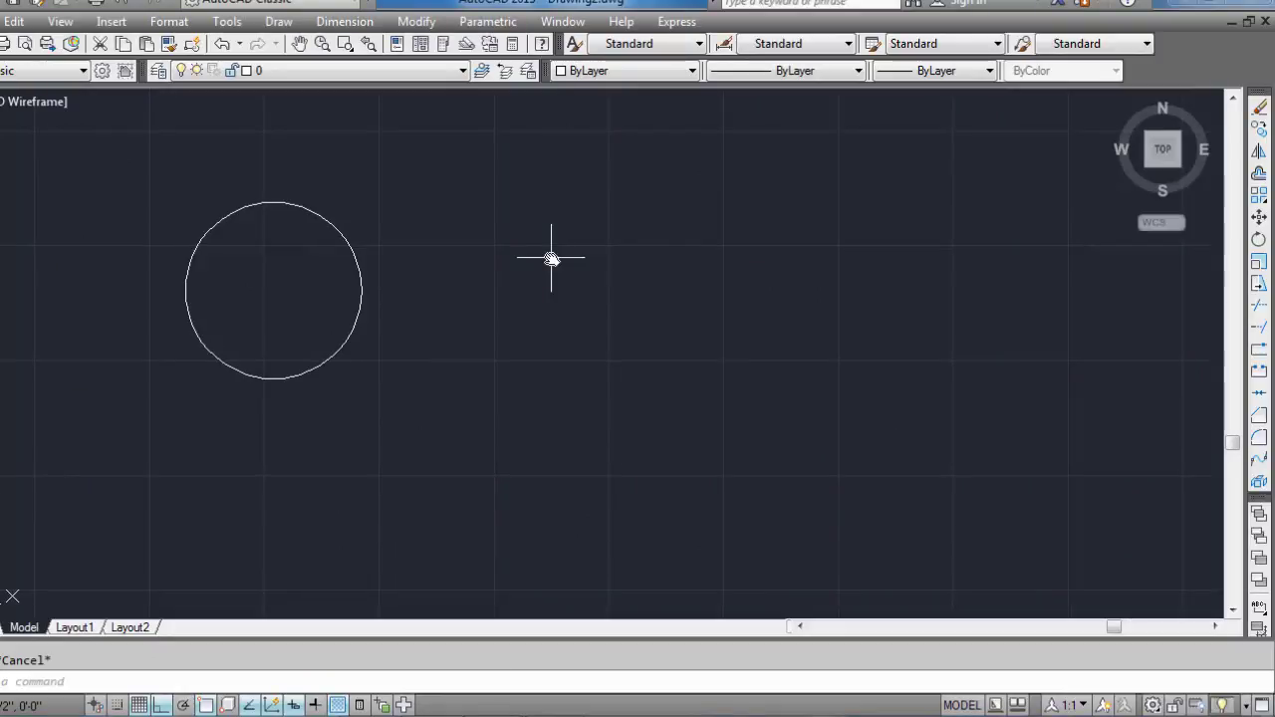
Step: Draw two vertical lines right of the circle with the L command, then zoom in on them
{"action": "type", "text": "l"}
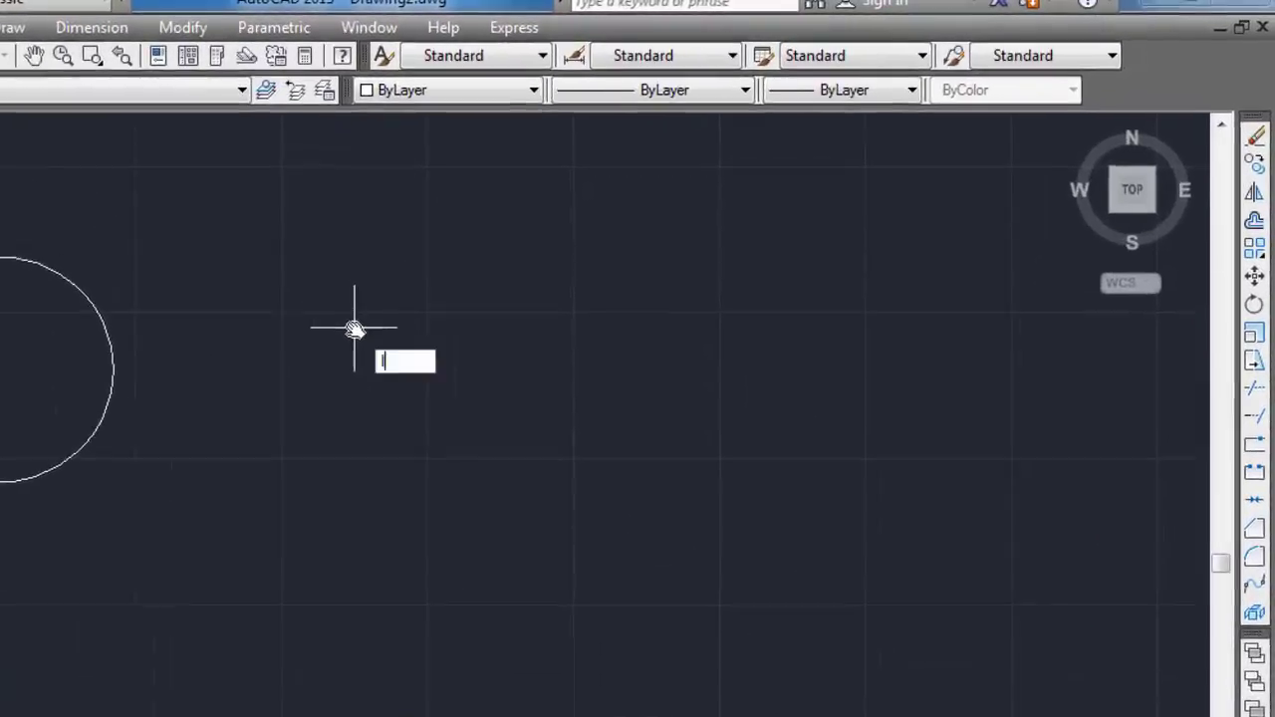
{"action": "key", "text": "Return"}
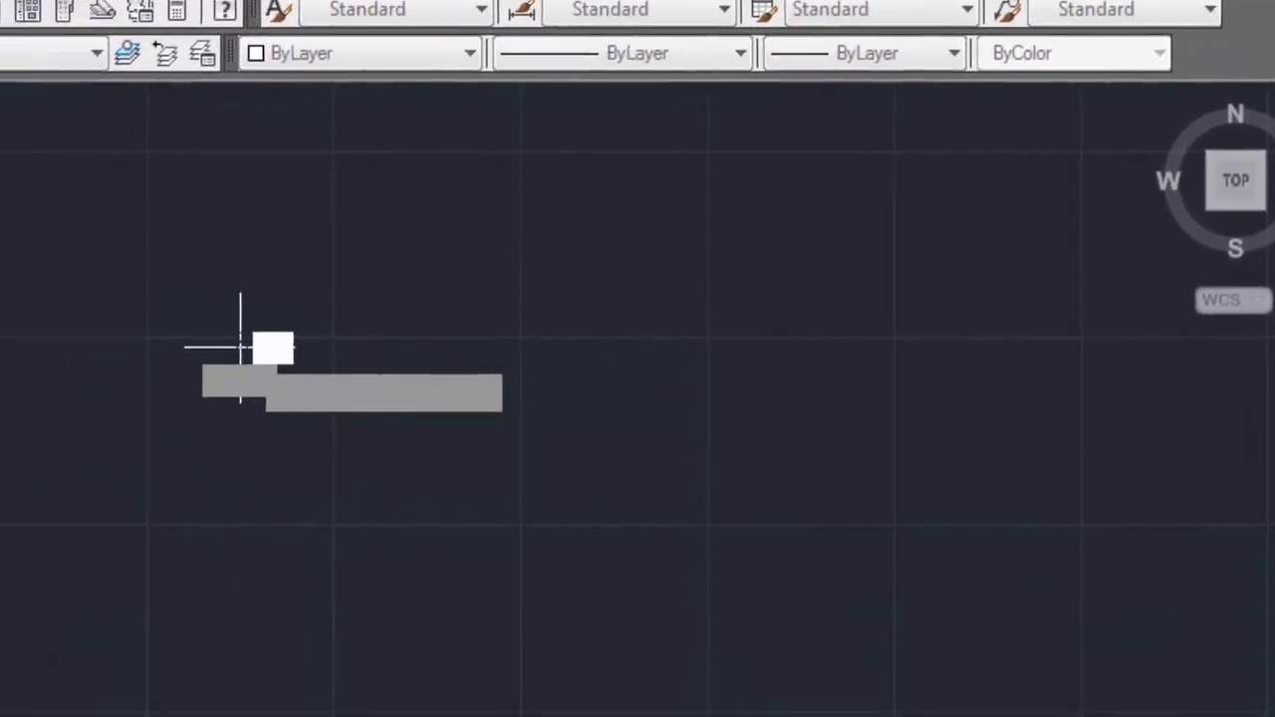
{"action": "left_click", "coordinate": [429, 266]}
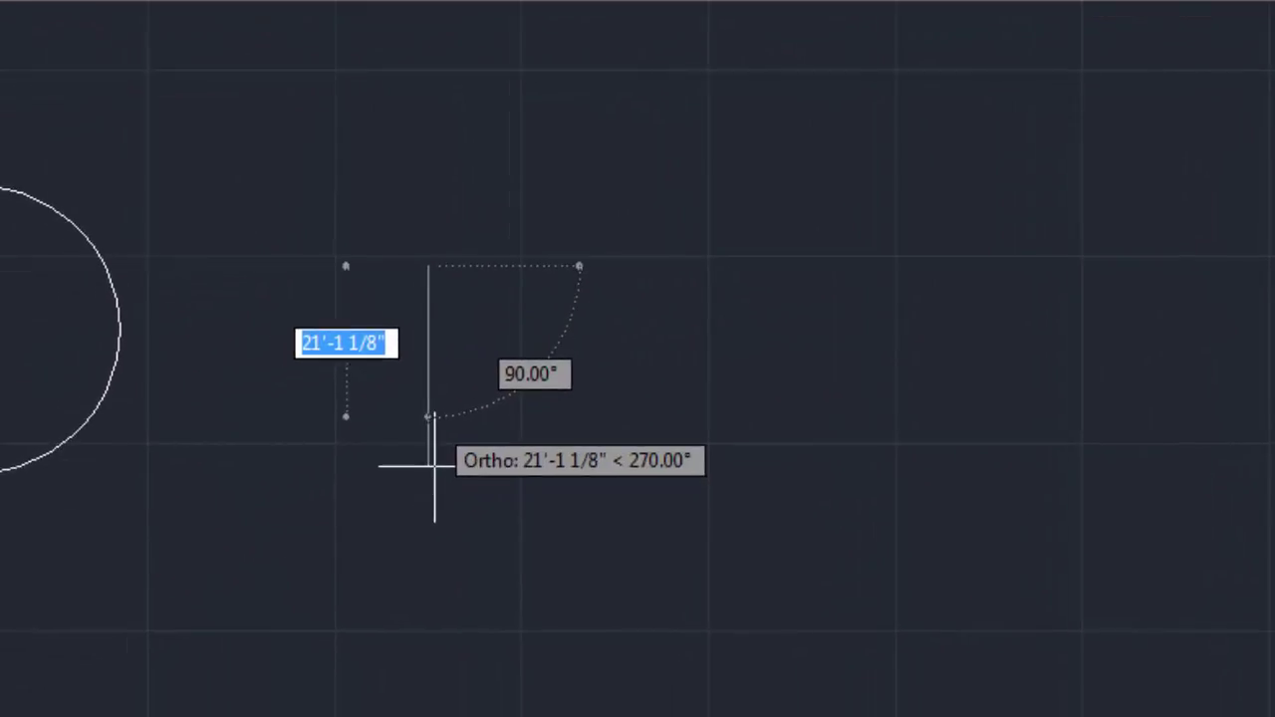
{"action": "left_click", "coordinate": [428, 556]}
{"action": "key", "text": "Return"}
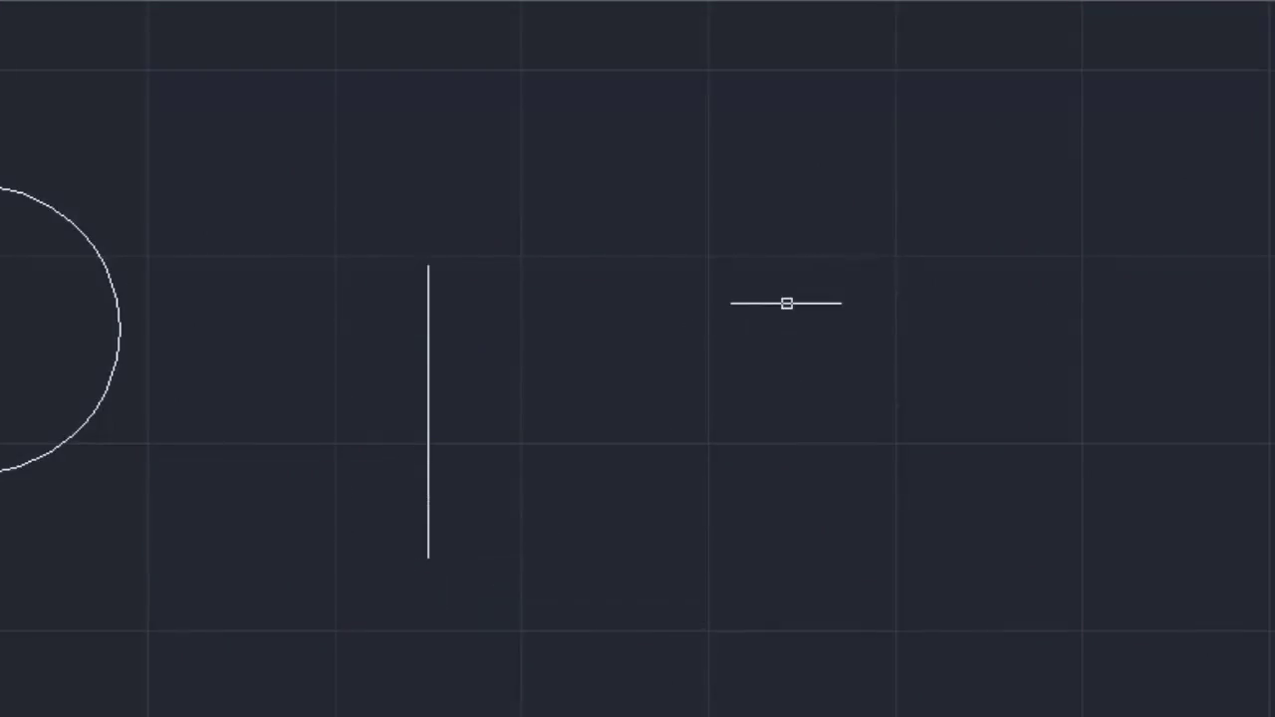
{"action": "type", "text": "l"}
{"action": "key", "text": "Return"}
{"action": "left_click", "coordinate": [723, 278]}
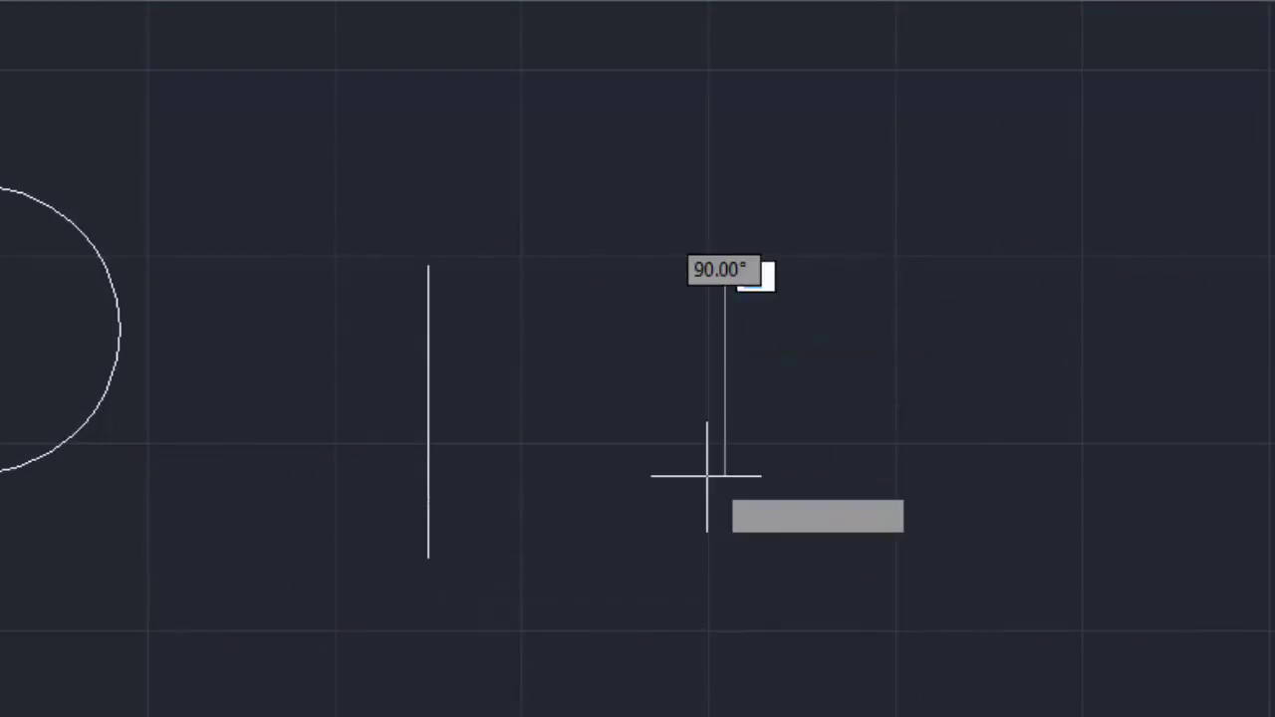
{"action": "left_click", "coordinate": [703, 597]}
{"action": "key", "text": "Return"}
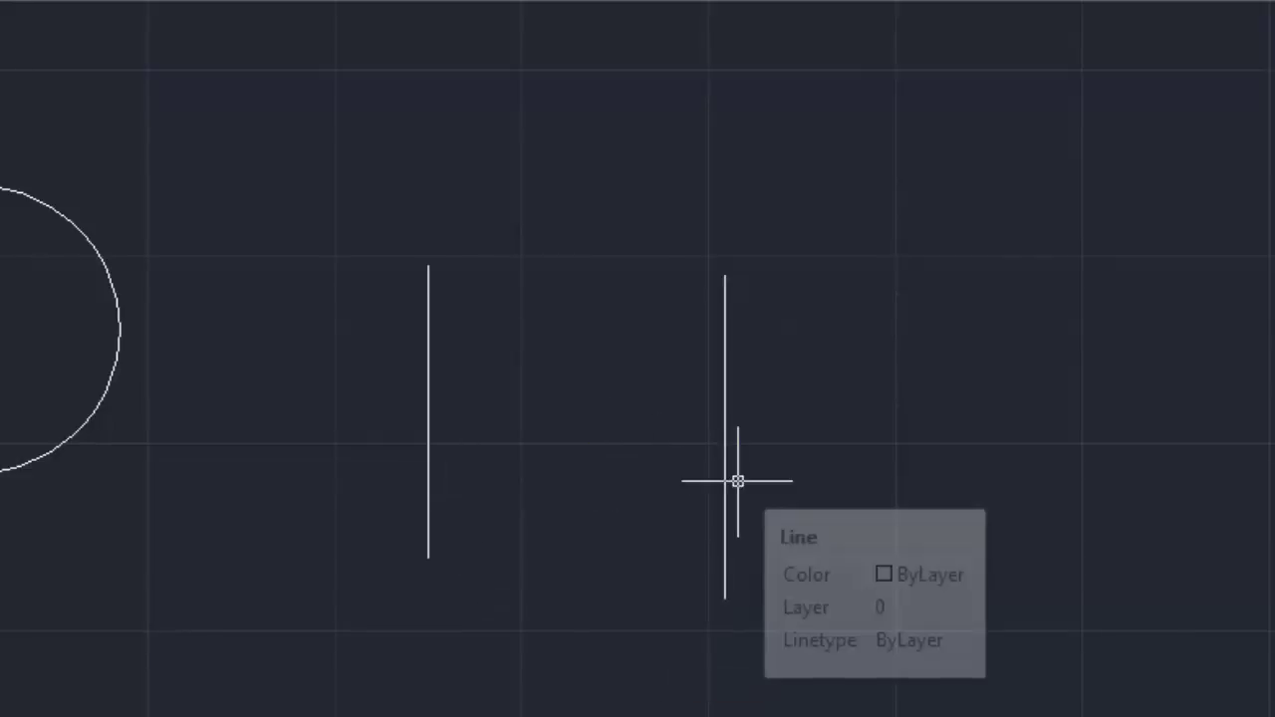
{"action": "scroll", "coordinate": [714, 469], "scroll_direction": "up", "scroll_amount": 2}
{"action": "middle_click_drag", "start_coordinate": [714, 469], "coordinate": [547, 397]}
Step: Draw a 2P circle whose diameter spans from the left line to the right line, then select it
{"action": "type", "text": "c"}
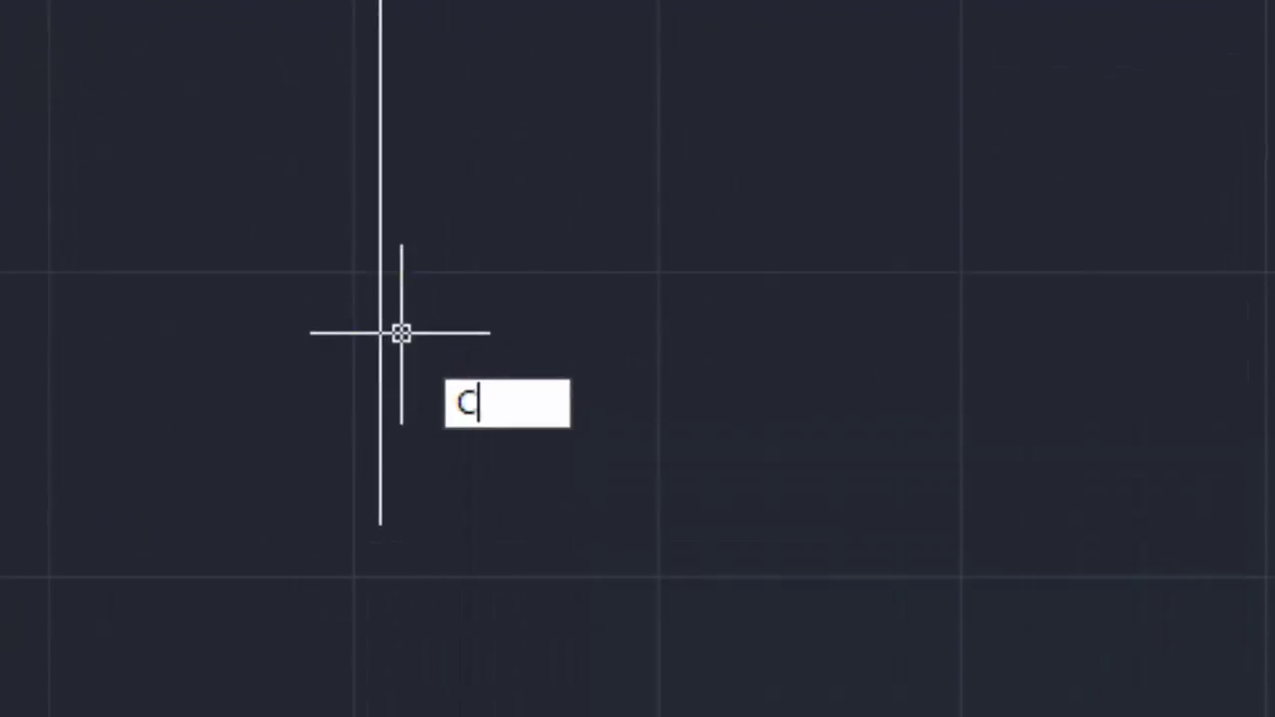
{"action": "key", "text": "Return"}
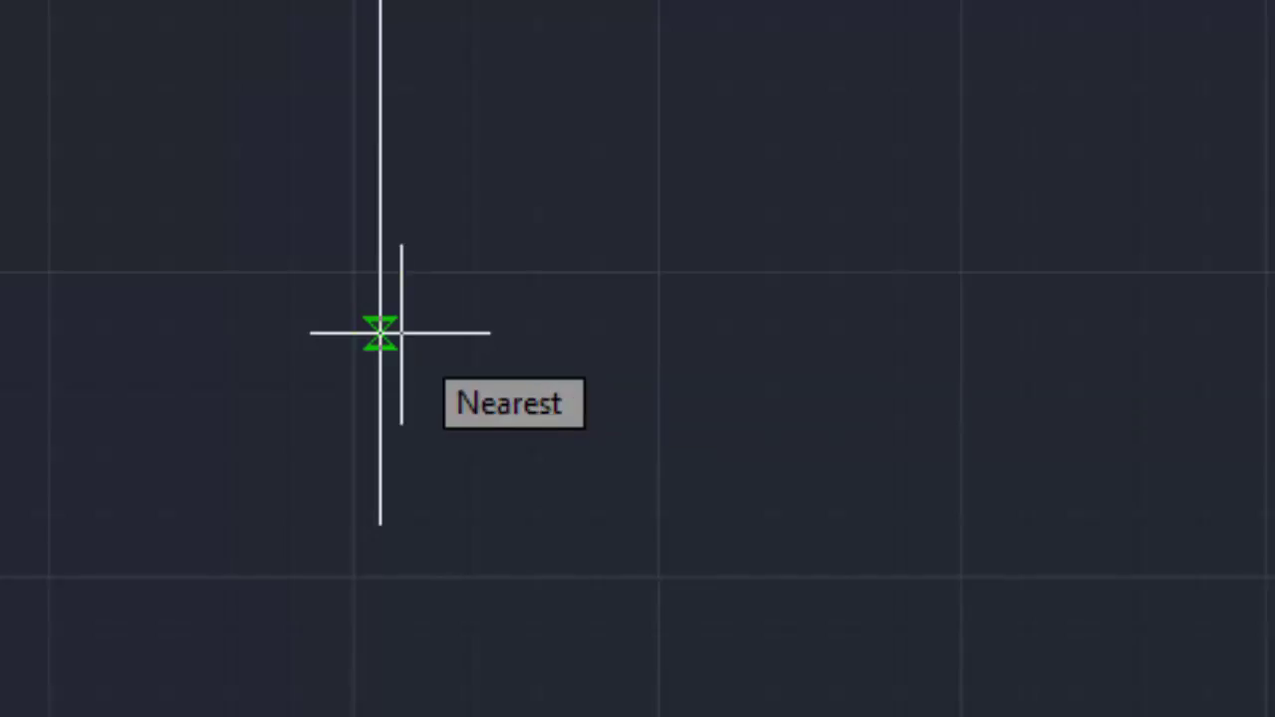
{"action": "type", "text": "2"}
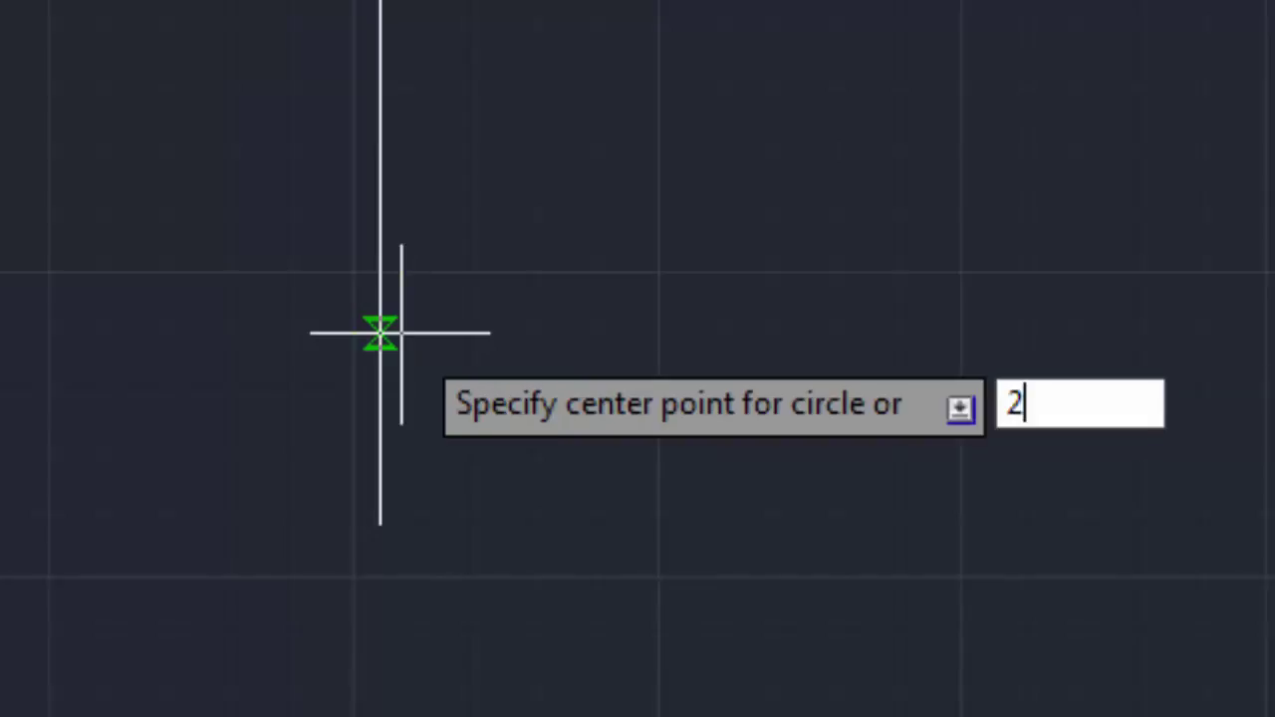
{"action": "type", "text": "p"}
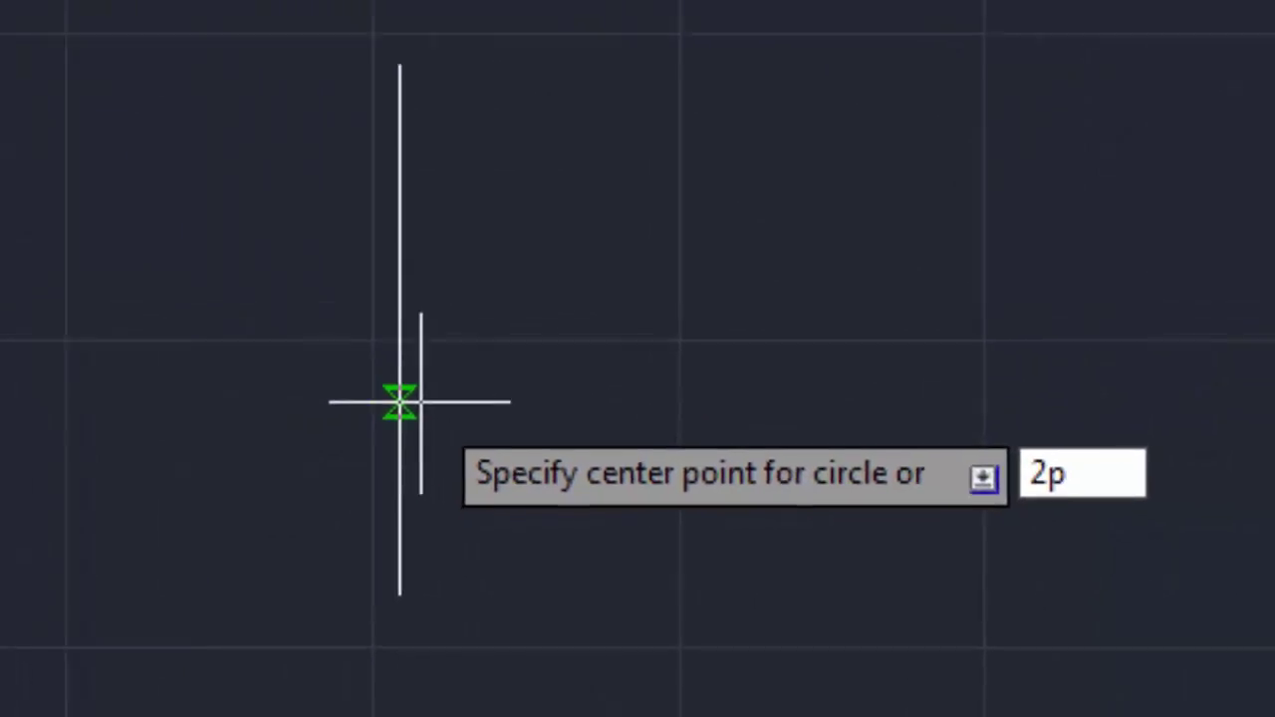
{"action": "key", "text": "Return"}
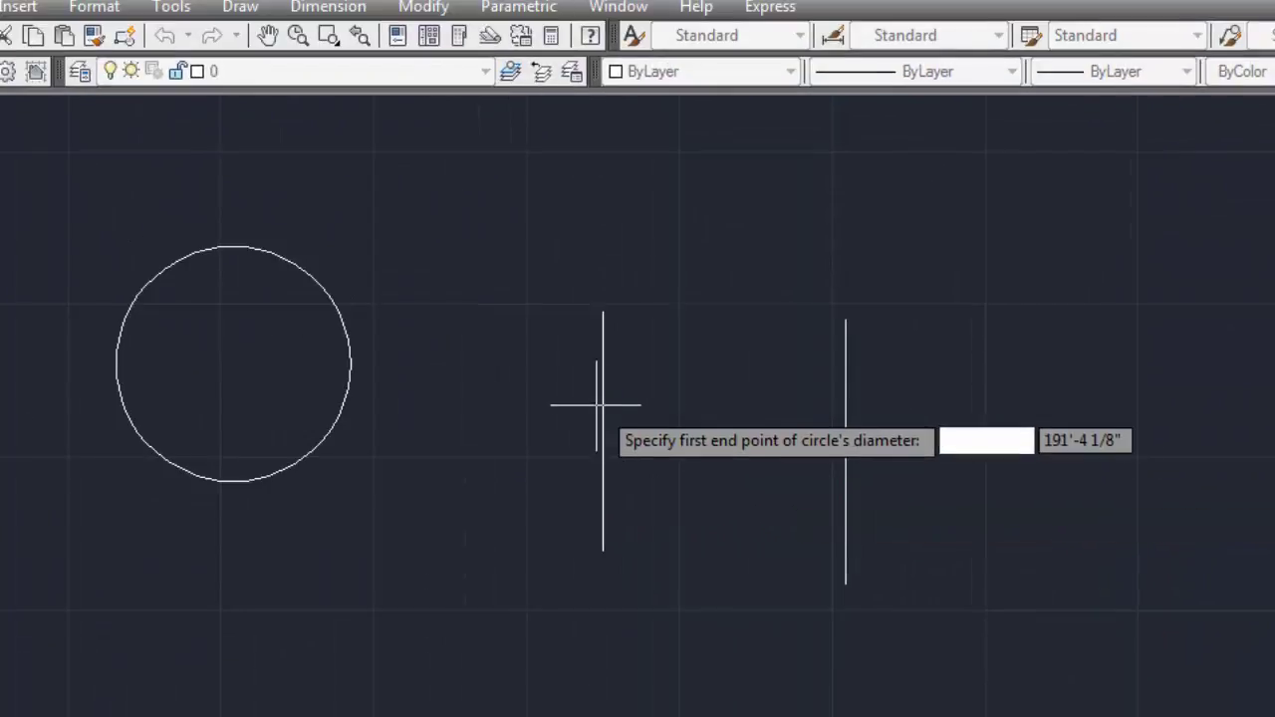
{"action": "left_click", "coordinate": [602, 415]}
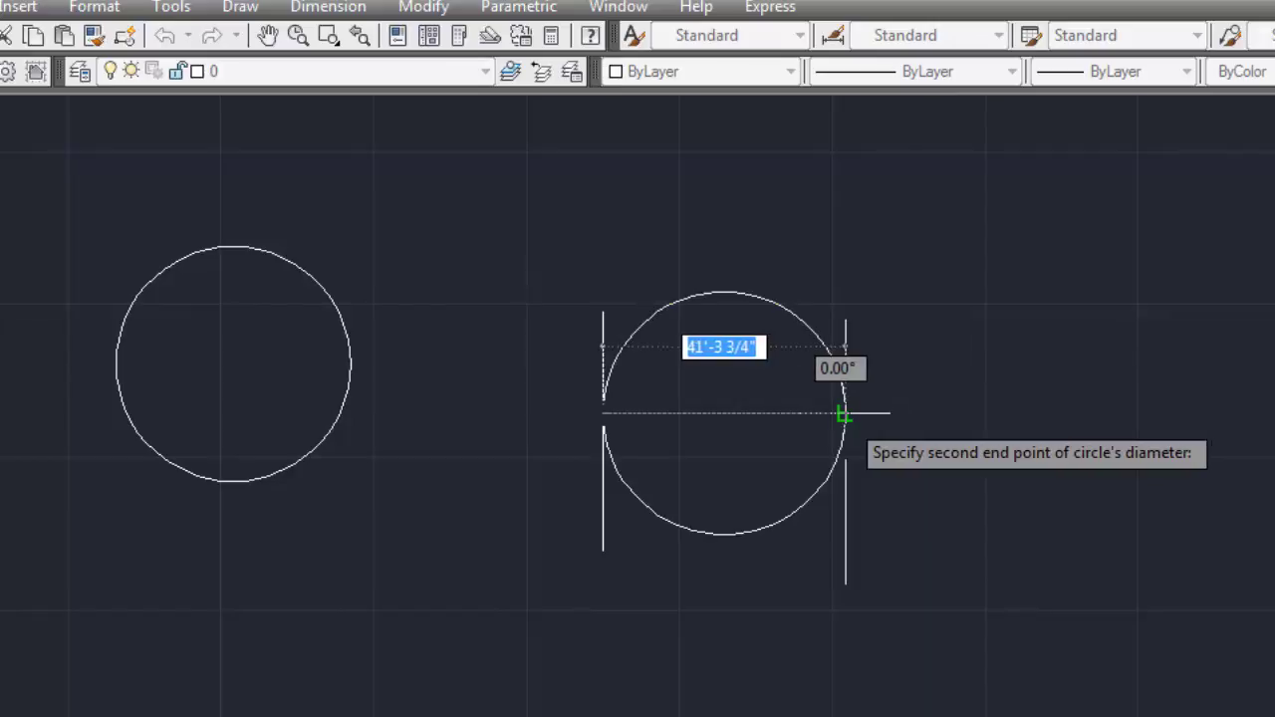
{"action": "left_click", "coordinate": [844, 414]}
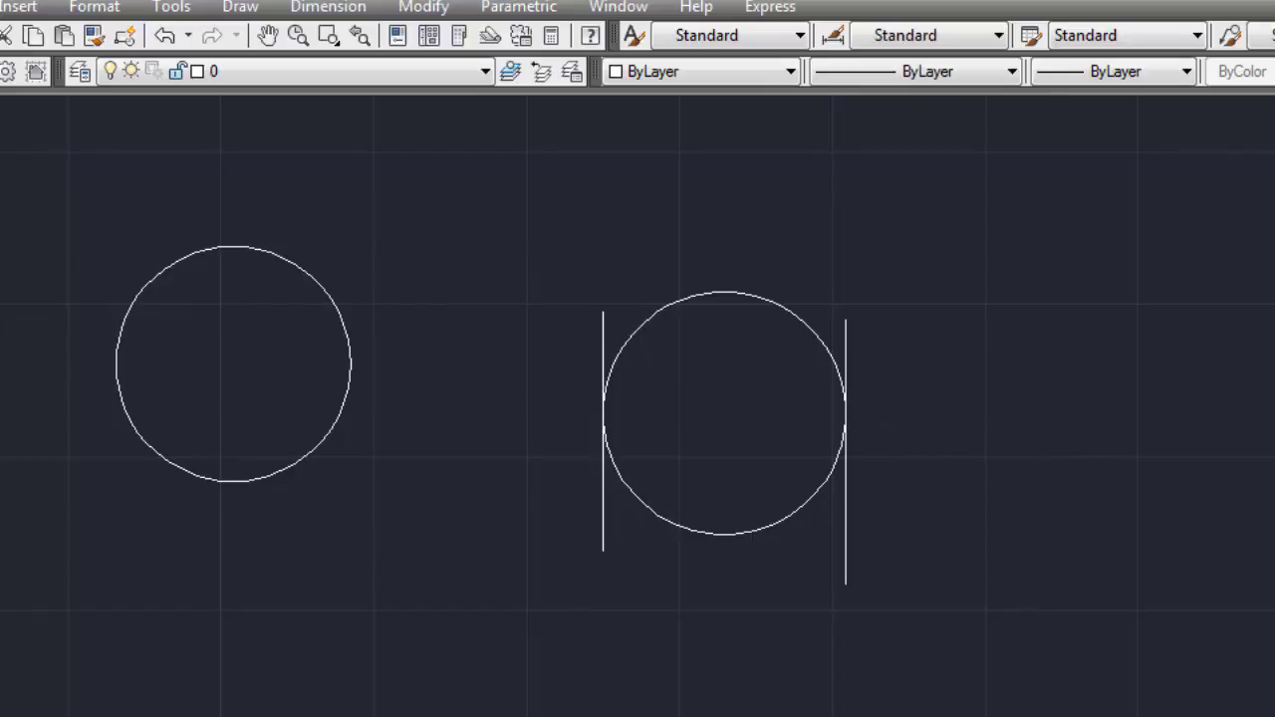
{"action": "middle_click_drag", "start_coordinate": [908, 412], "coordinate": [908, 393]}
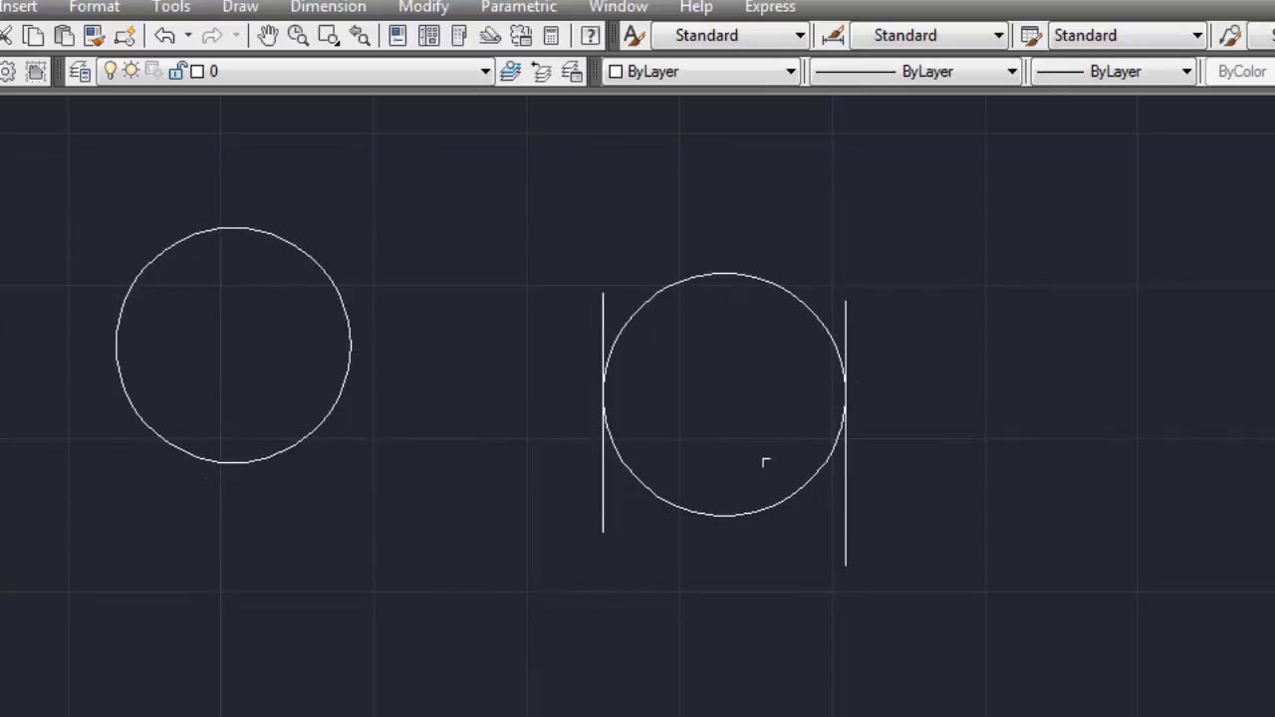
{"action": "left_click", "coordinate": [724, 516]}
Step: Erase the two-point circle and draw a 3P circle through the vertical lines' endpoints
{"action": "key", "text": "Delete"}
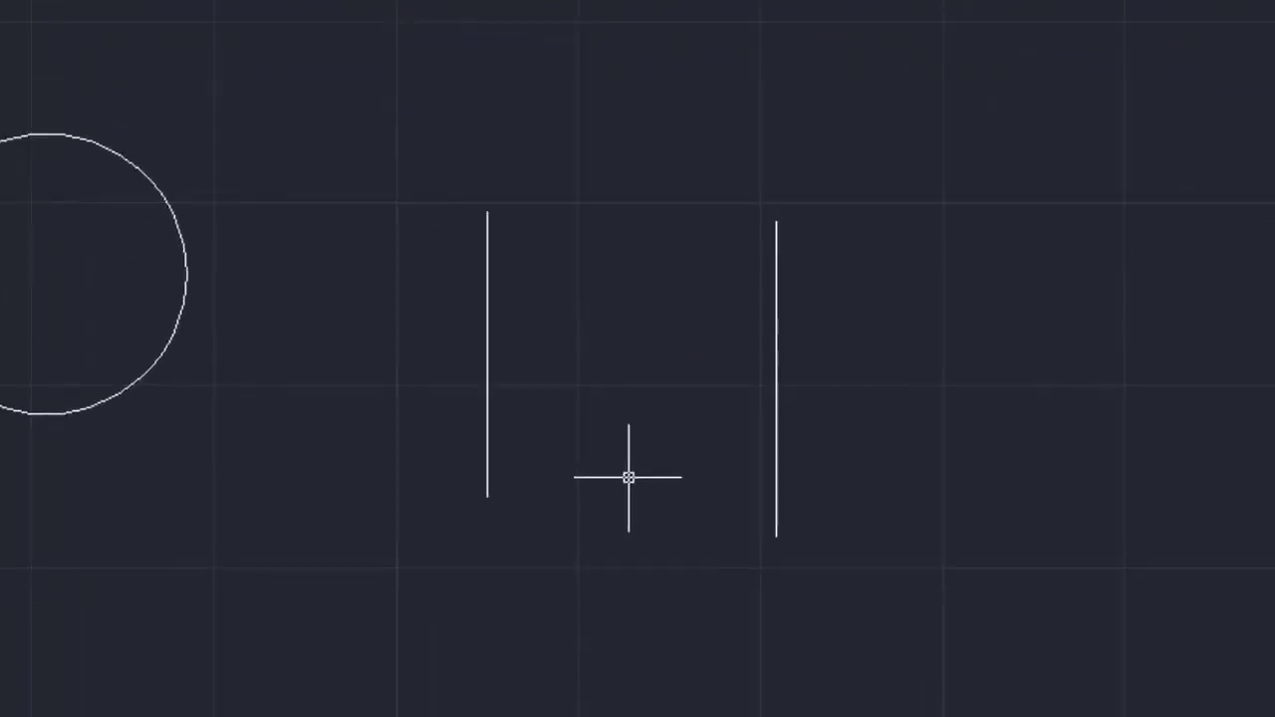
{"action": "type", "text": "c"}
{"action": "key", "text": "Return"}
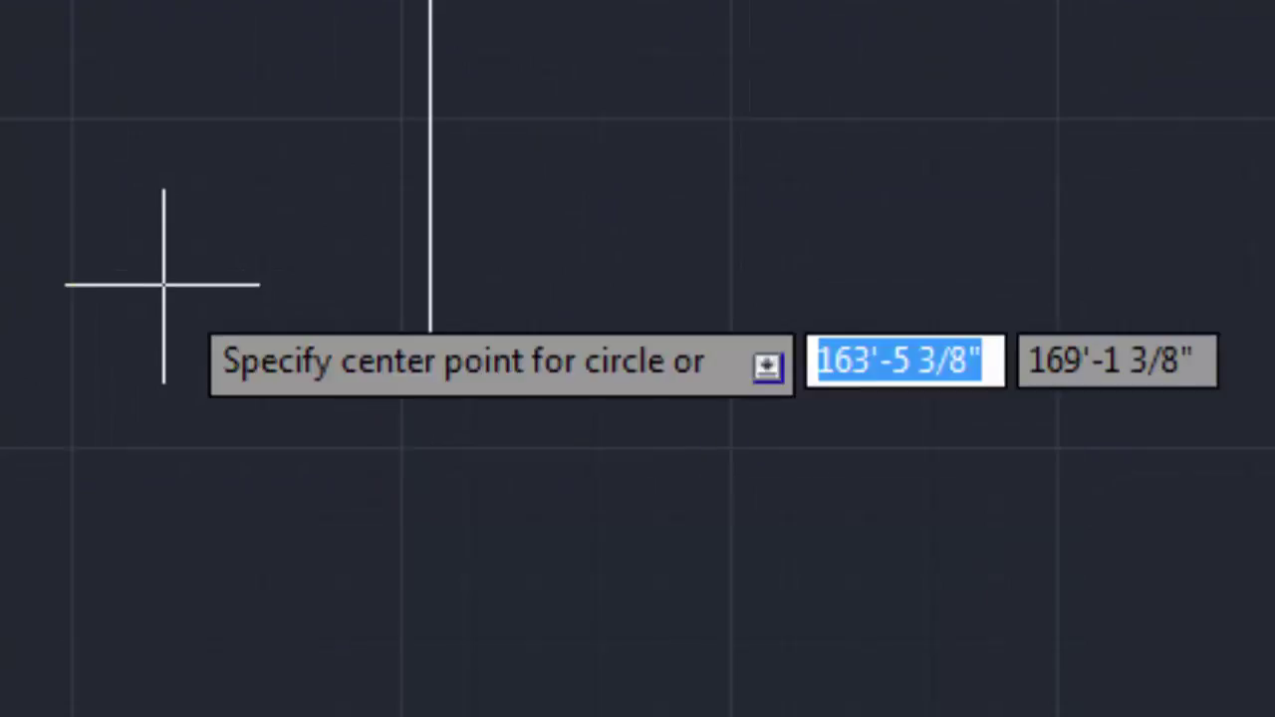
{"action": "type", "text": "3p"}
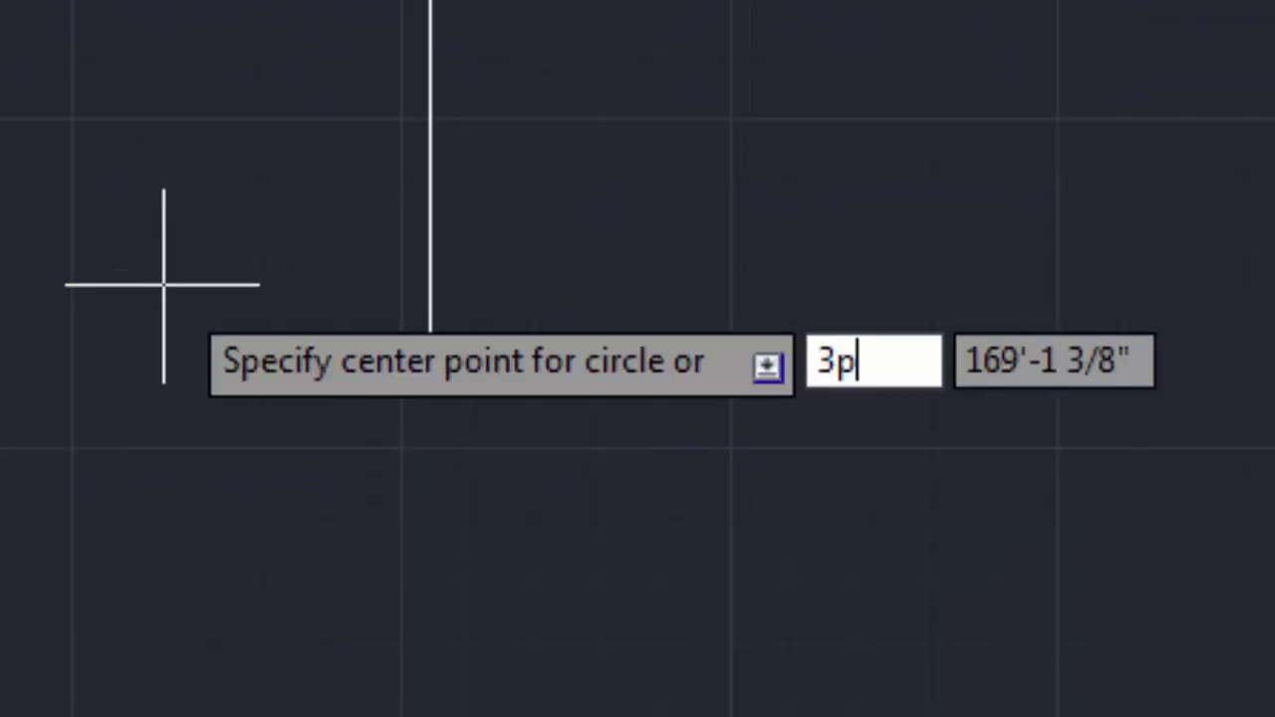
{"action": "key", "text": "Return"}
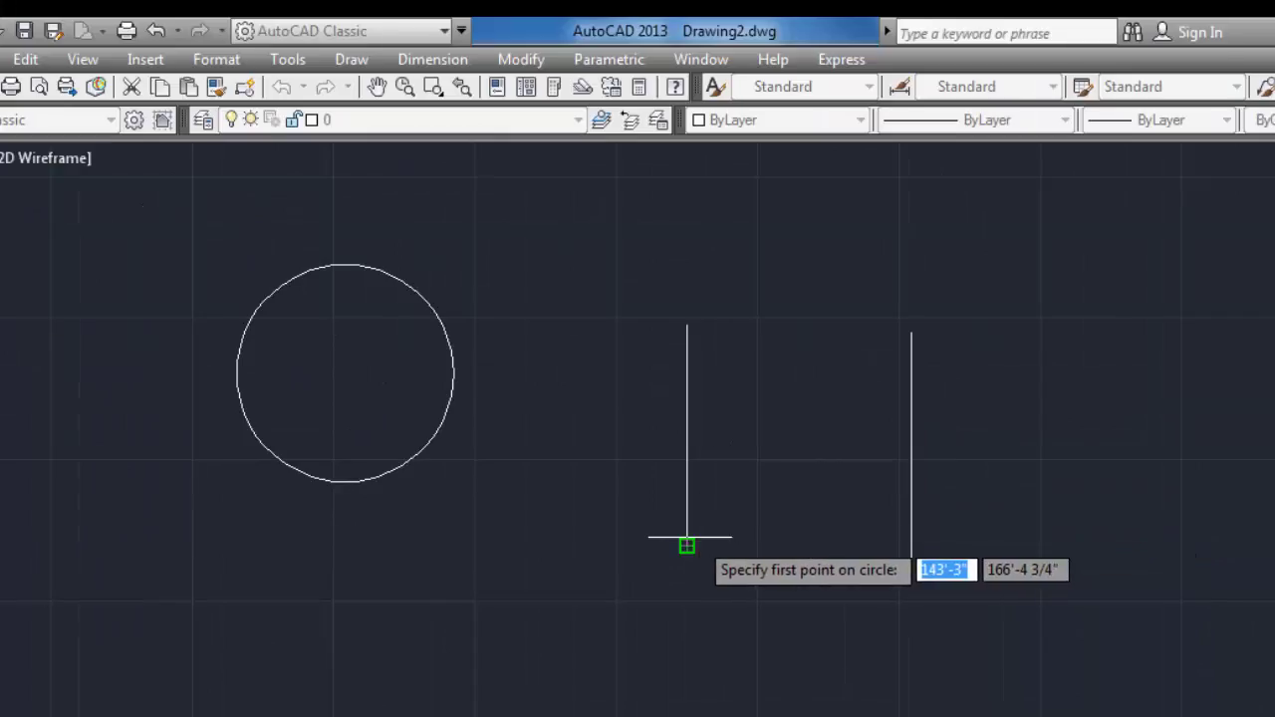
{"action": "left_click", "coordinate": [688, 528]}
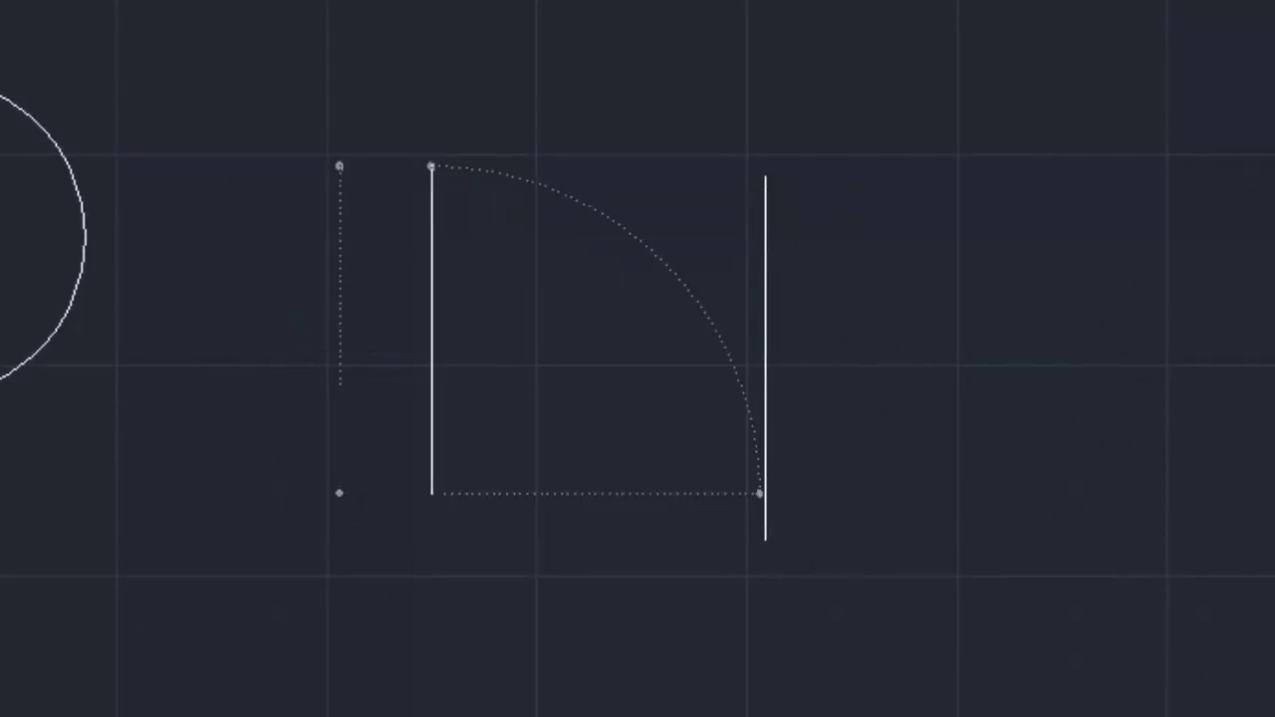
{"action": "left_click", "coordinate": [430, 166]}
{"action": "left_click", "coordinate": [749, 167]}
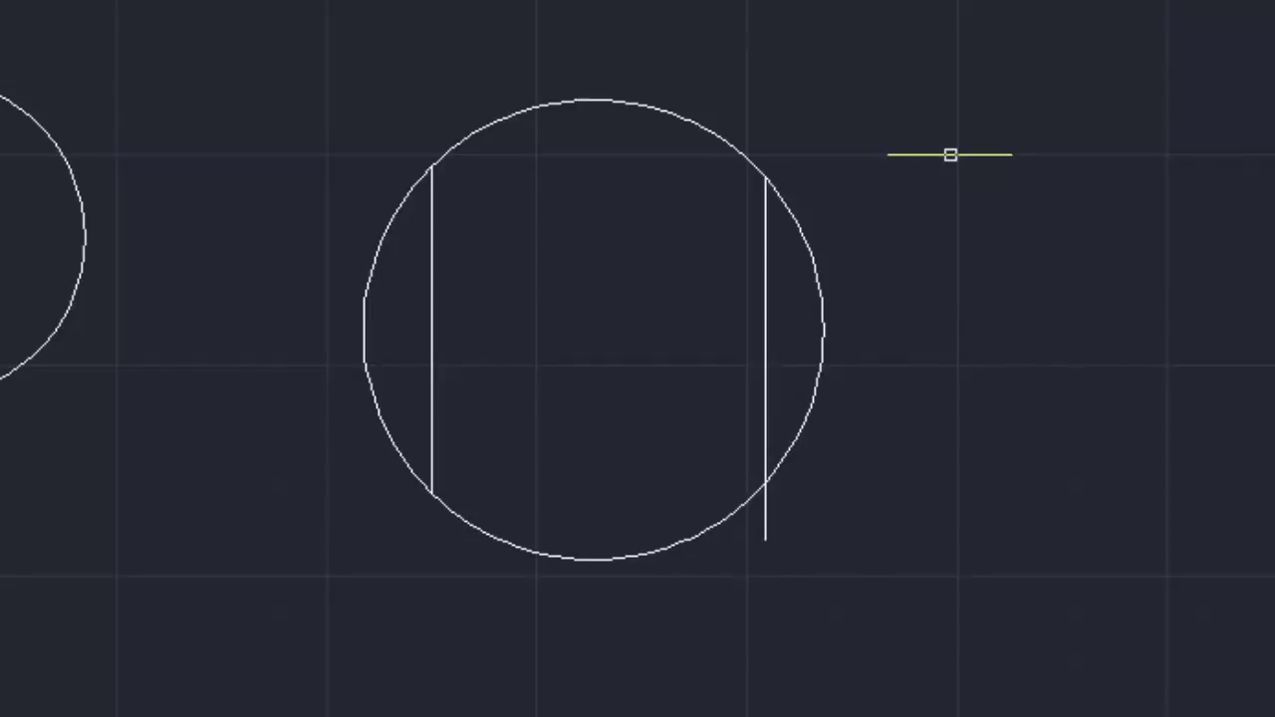
Step: Crossing-select both circles and both lines and delete them all
{"action": "left_click", "coordinate": [947, 104]}
{"action": "left_click", "coordinate": [35, 508]}
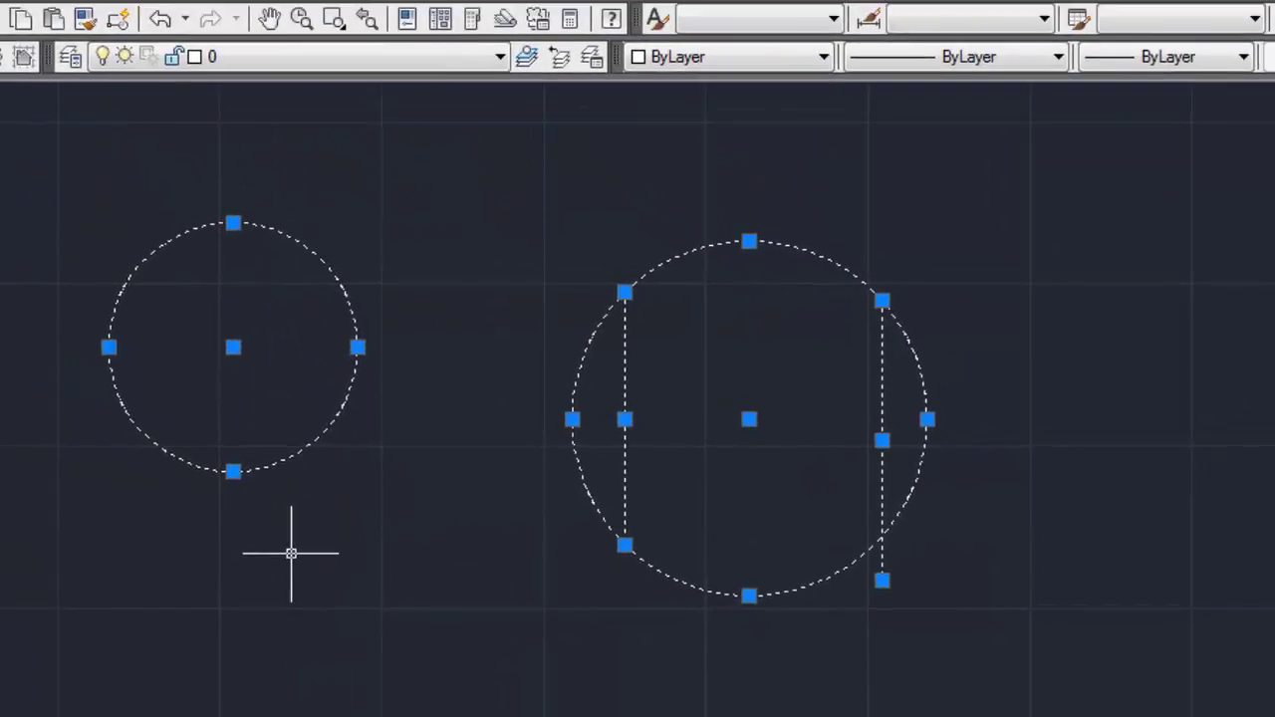
{"action": "key", "text": "Delete"}
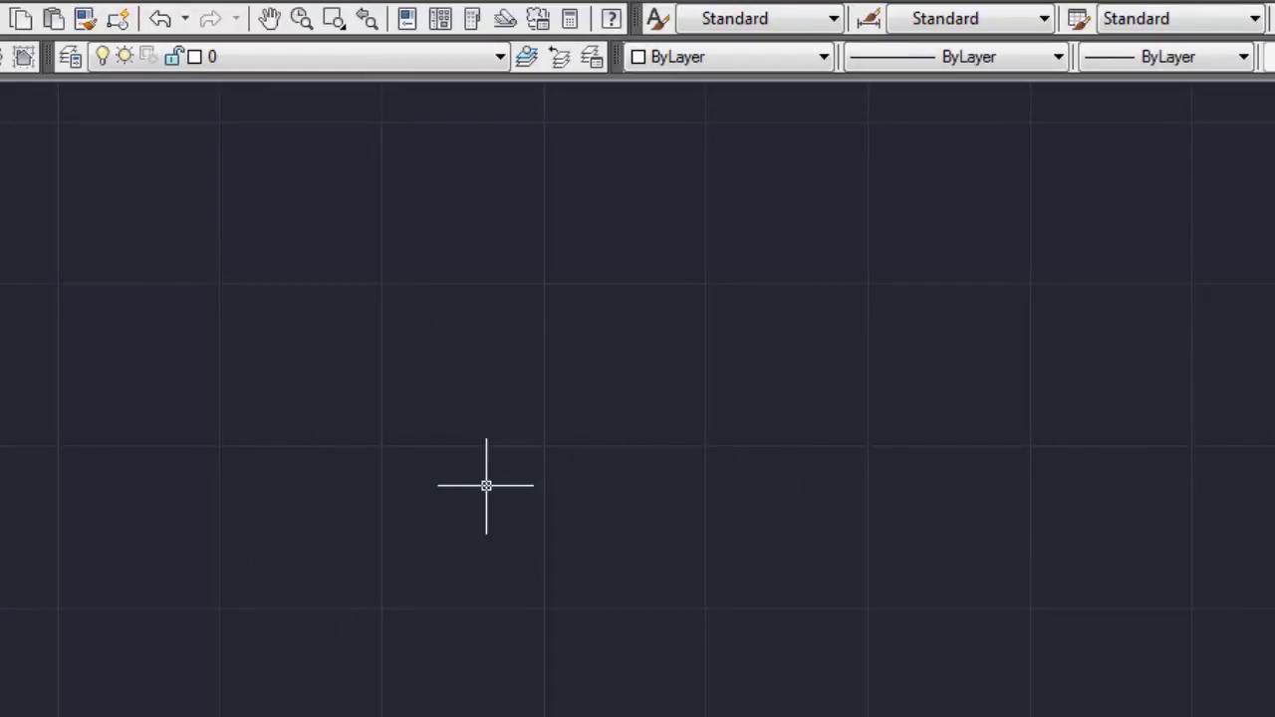
Step: Undo the erase so both circles and both vertical lines reappear
{"action": "key", "text": "ctrl+z"}
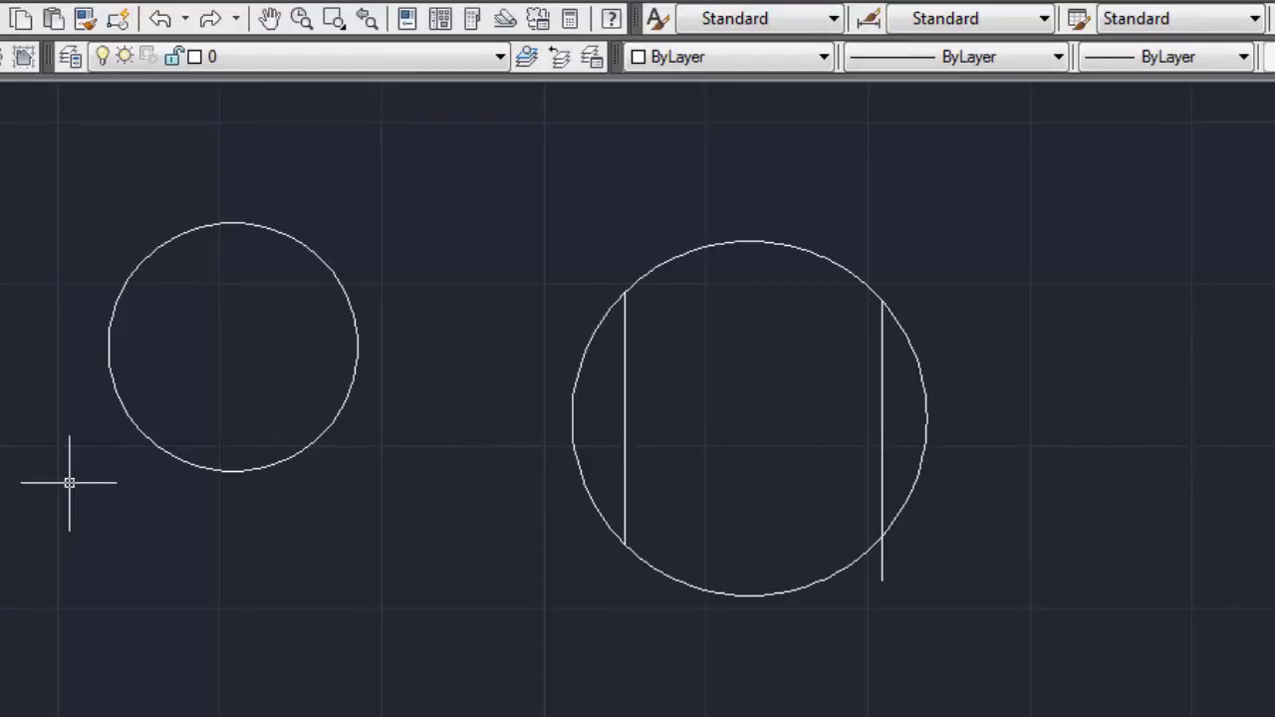
{"action": "middle_click_drag", "start_coordinate": [68, 478], "coordinate": [158, 476]}
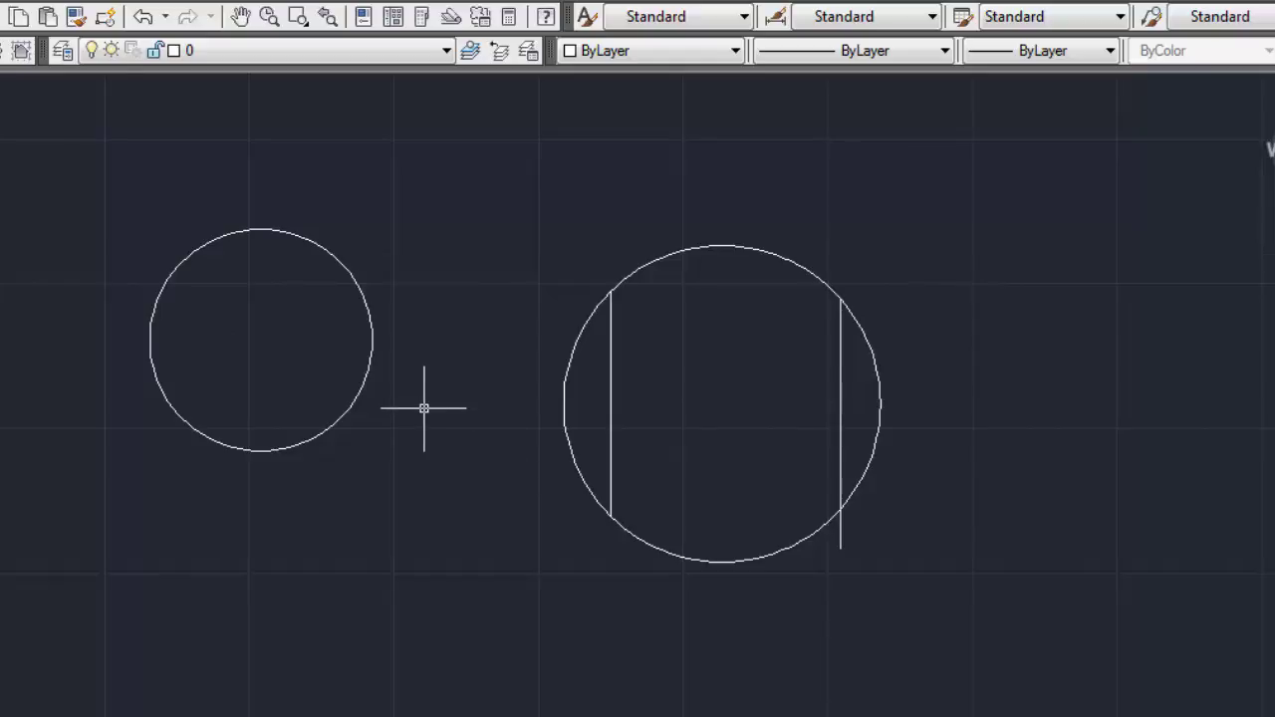
Step: Move the 20' circle horizontally from its centre to a point right of the large circle
{"action": "left_click", "coordinate": [395, 321]}
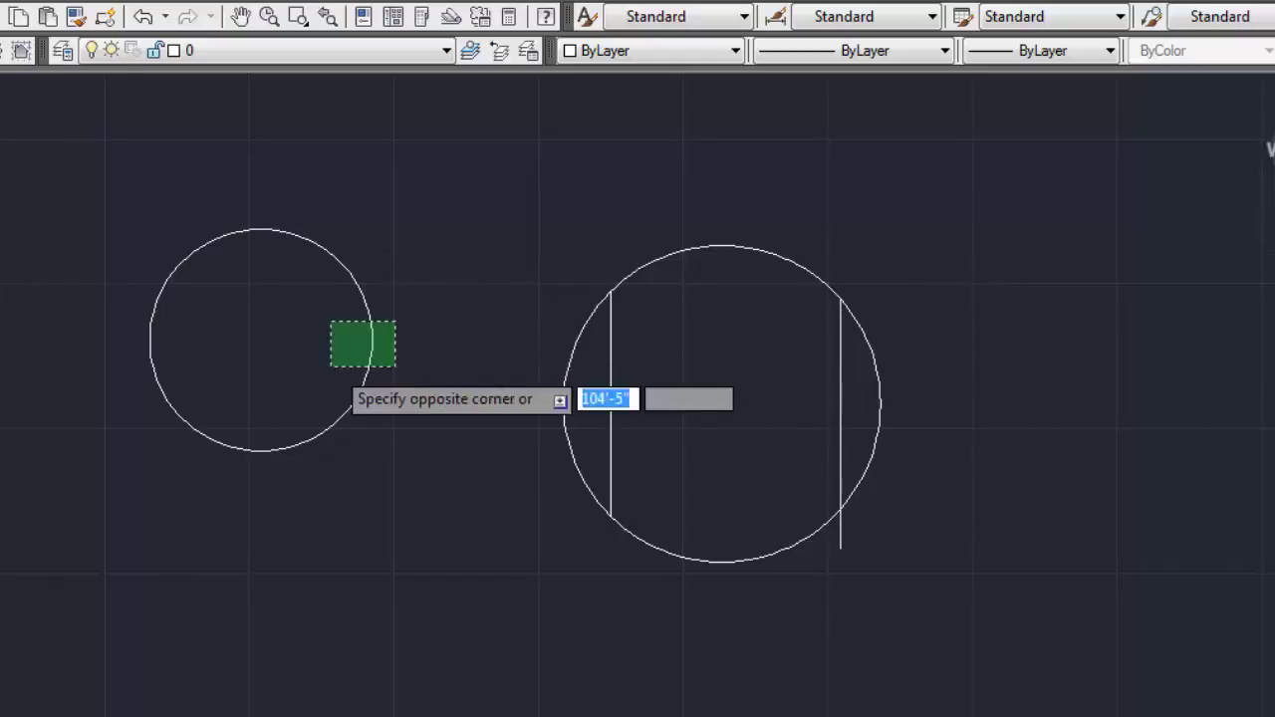
{"action": "left_click", "coordinate": [326, 368]}
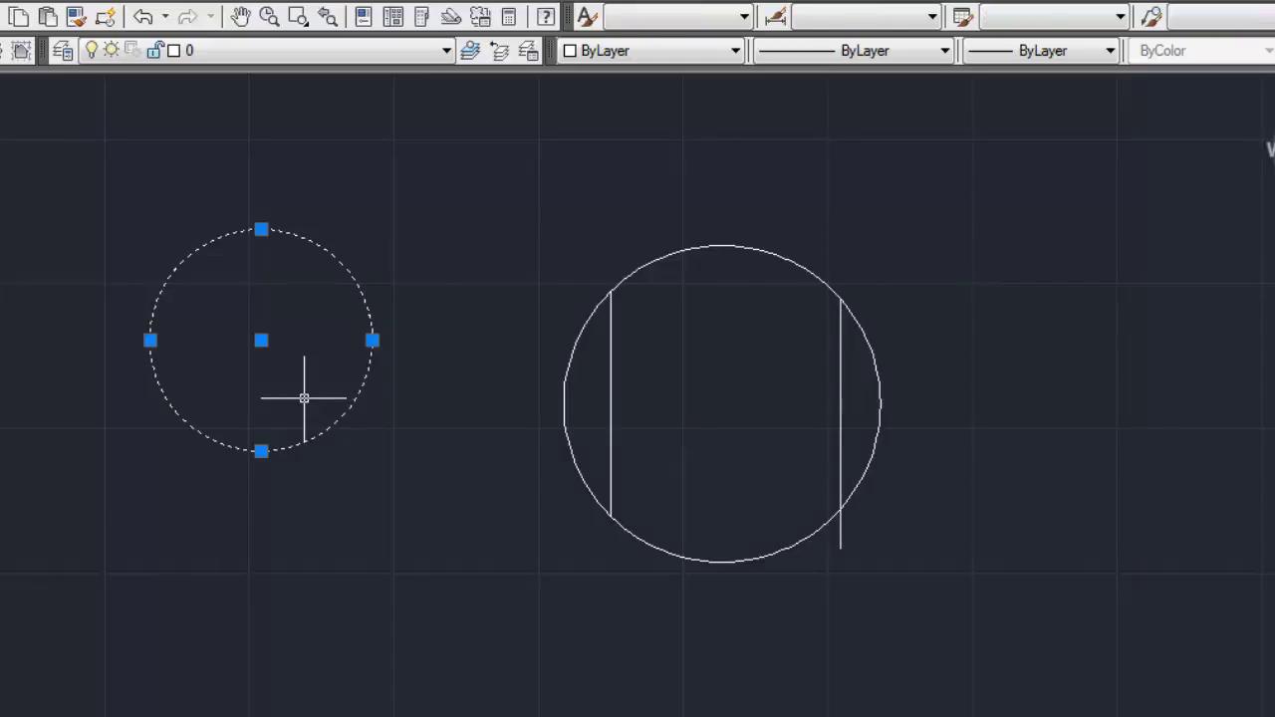
{"action": "type", "text": "mo"}
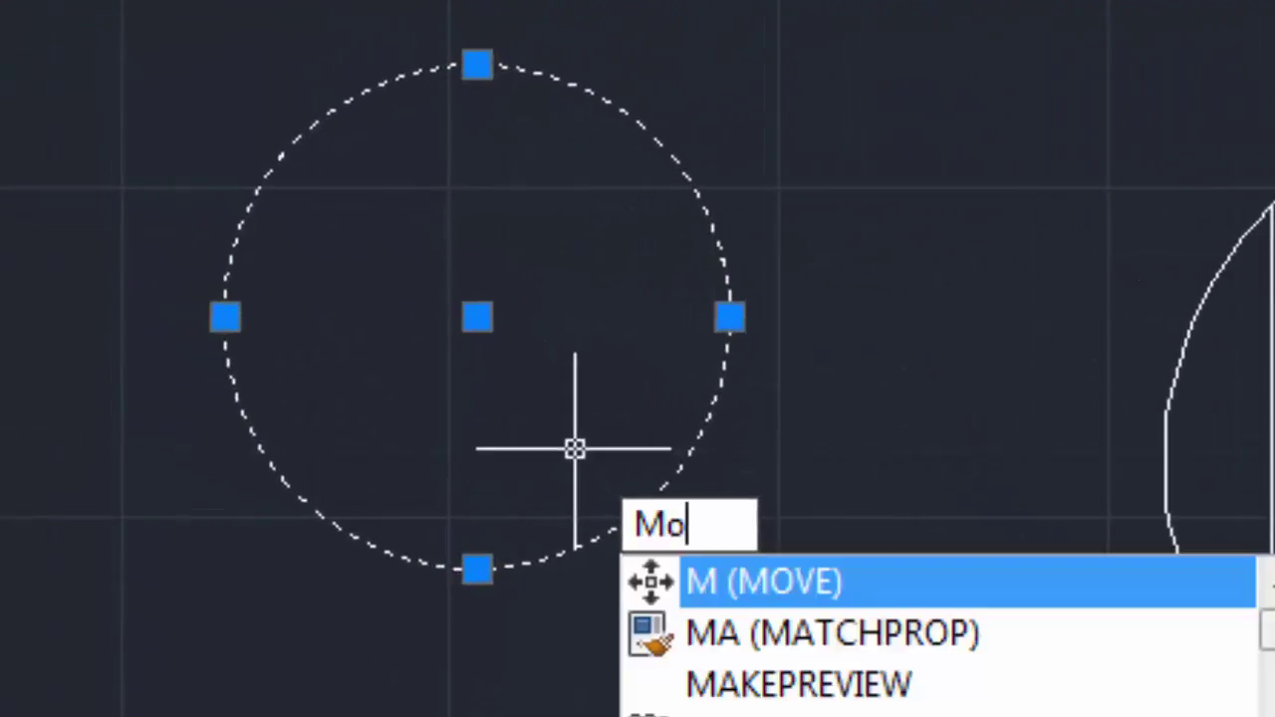
{"action": "type", "text": "v"}
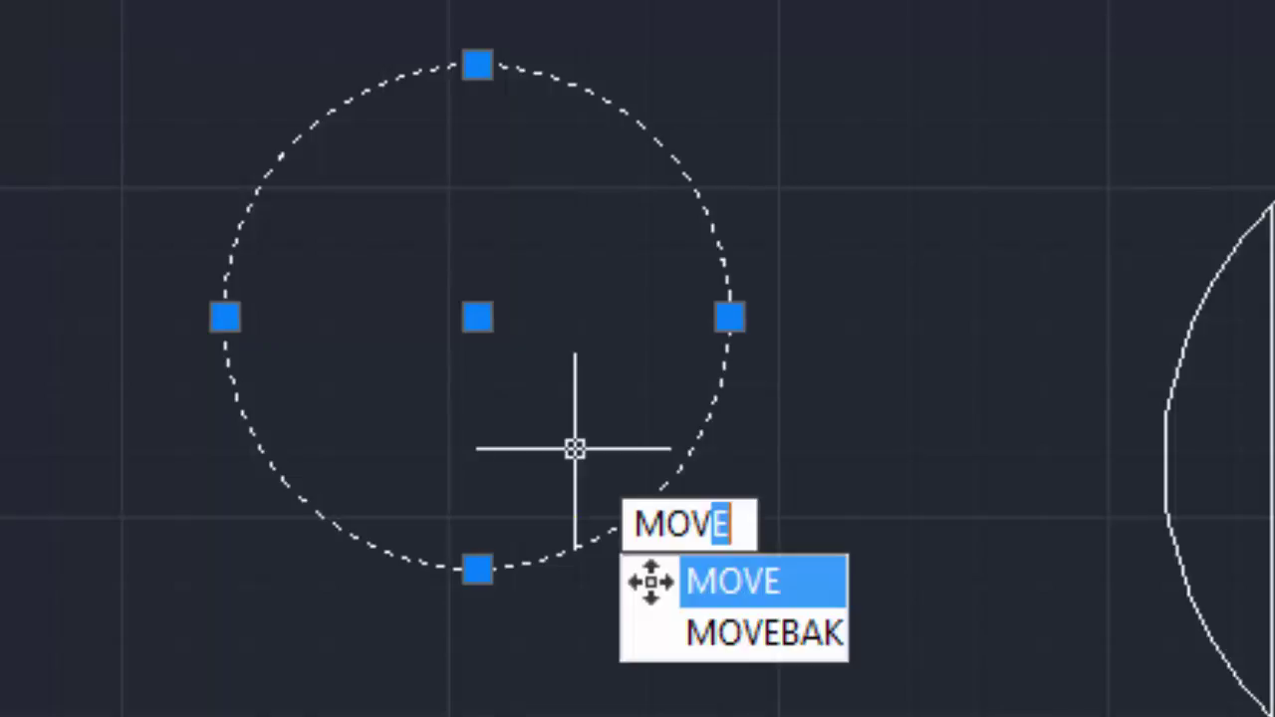
{"action": "type", "text": "e"}
{"action": "key", "text": "Return"}
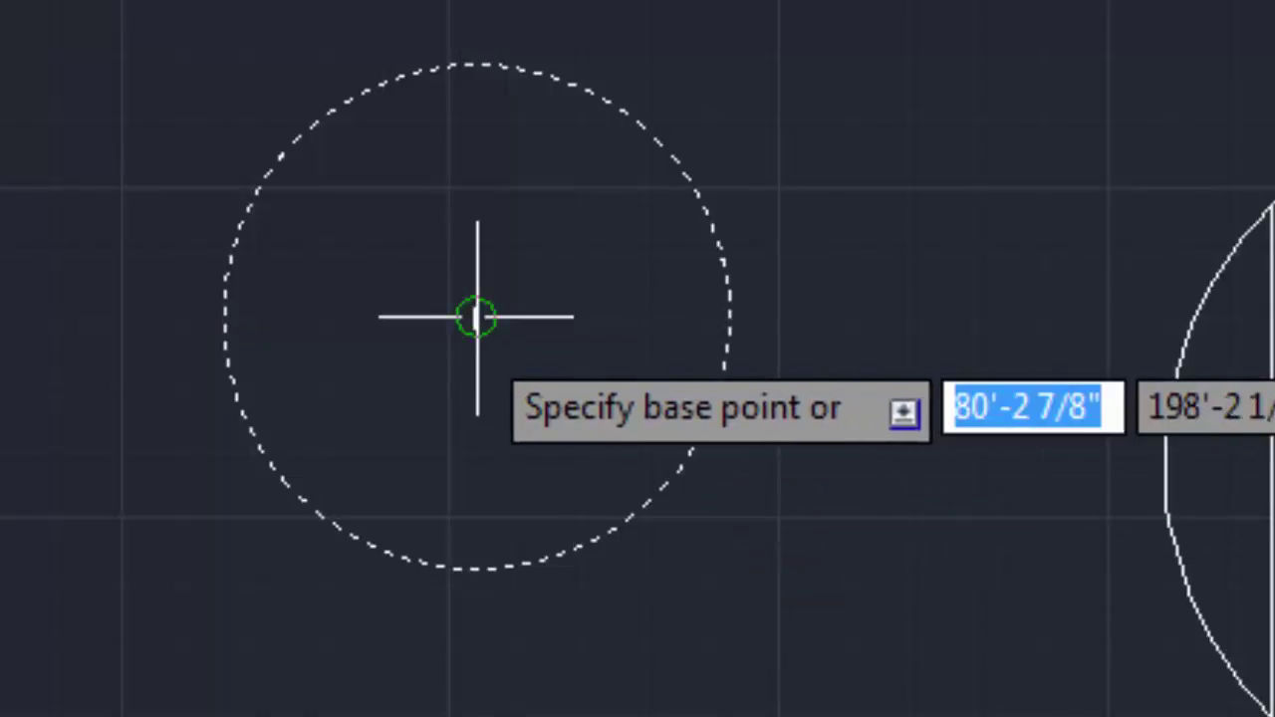
{"action": "left_click", "coordinate": [475, 316]}
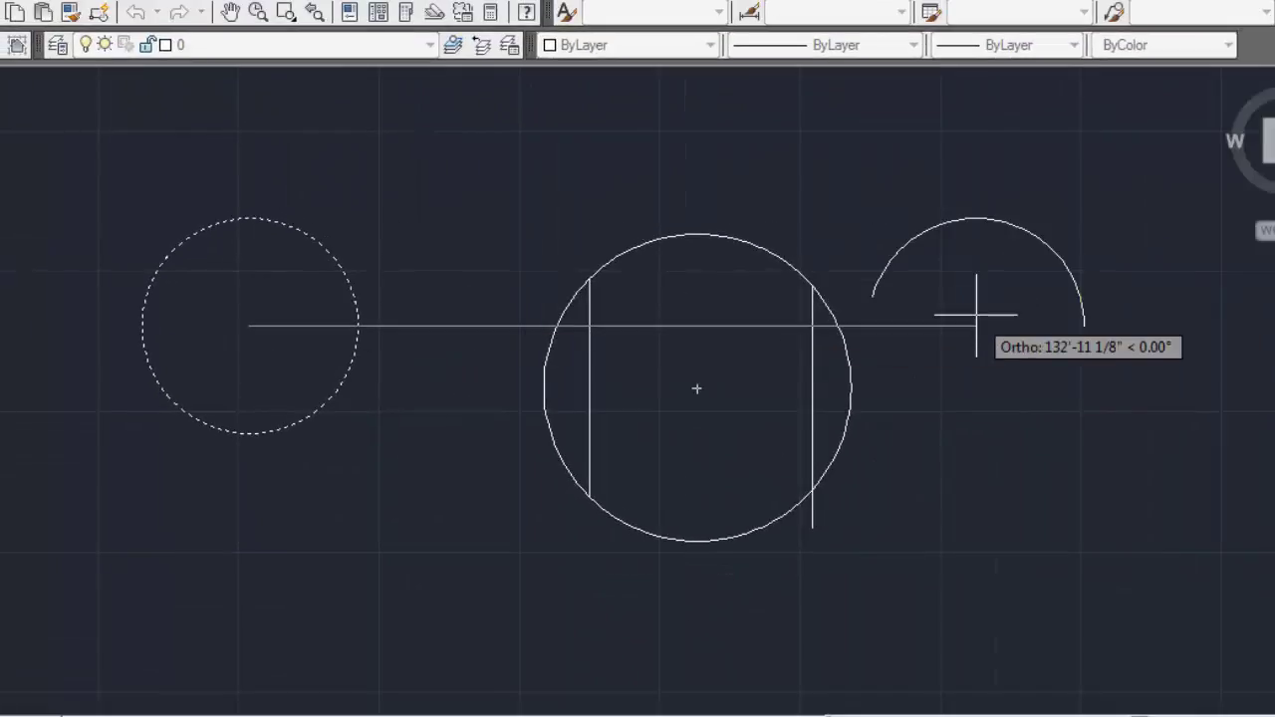
{"action": "left_click", "coordinate": [1041, 325]}
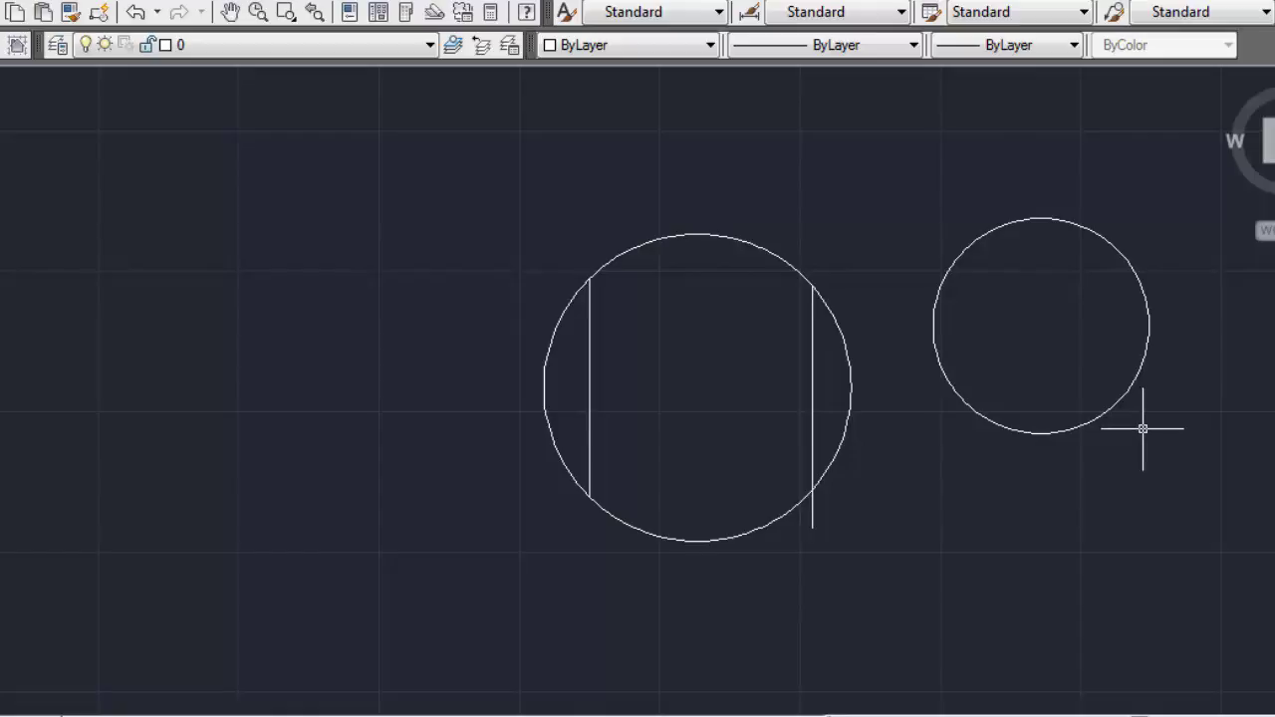
Step: Move the 20' circle from its centre back to the far left of the large circle
{"action": "type", "text": "m"}
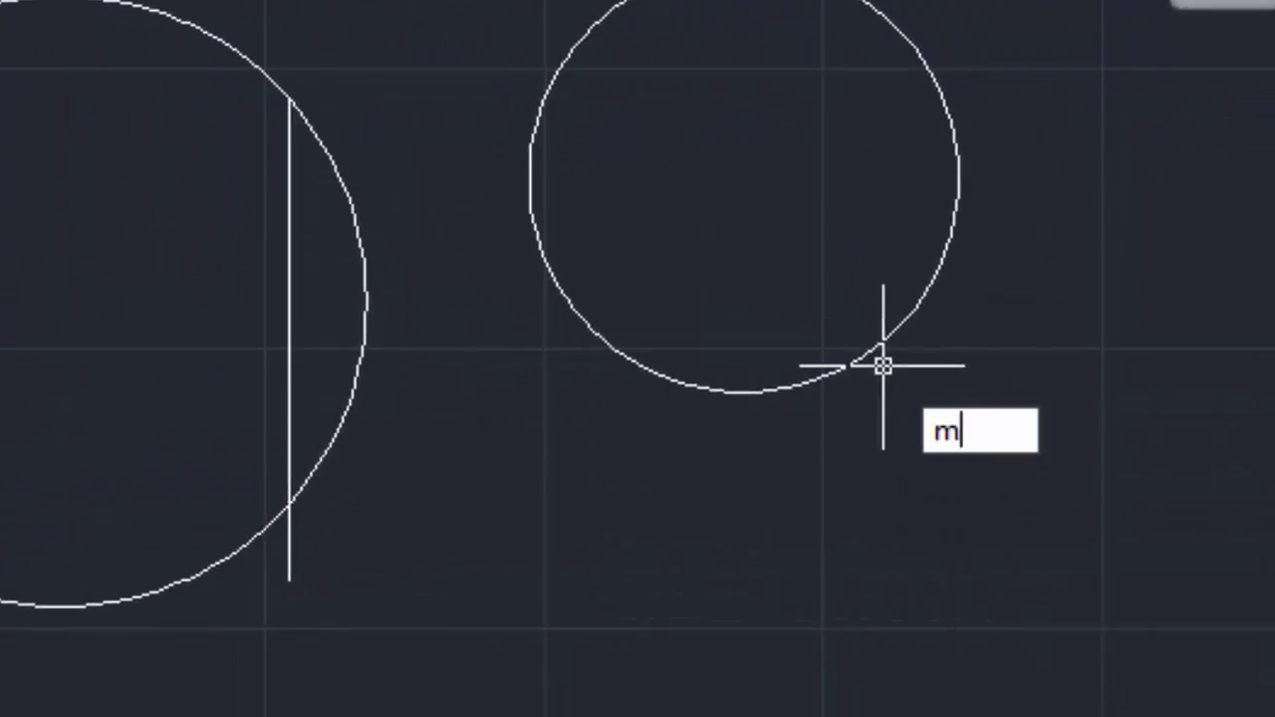
{"action": "key", "text": "Return"}
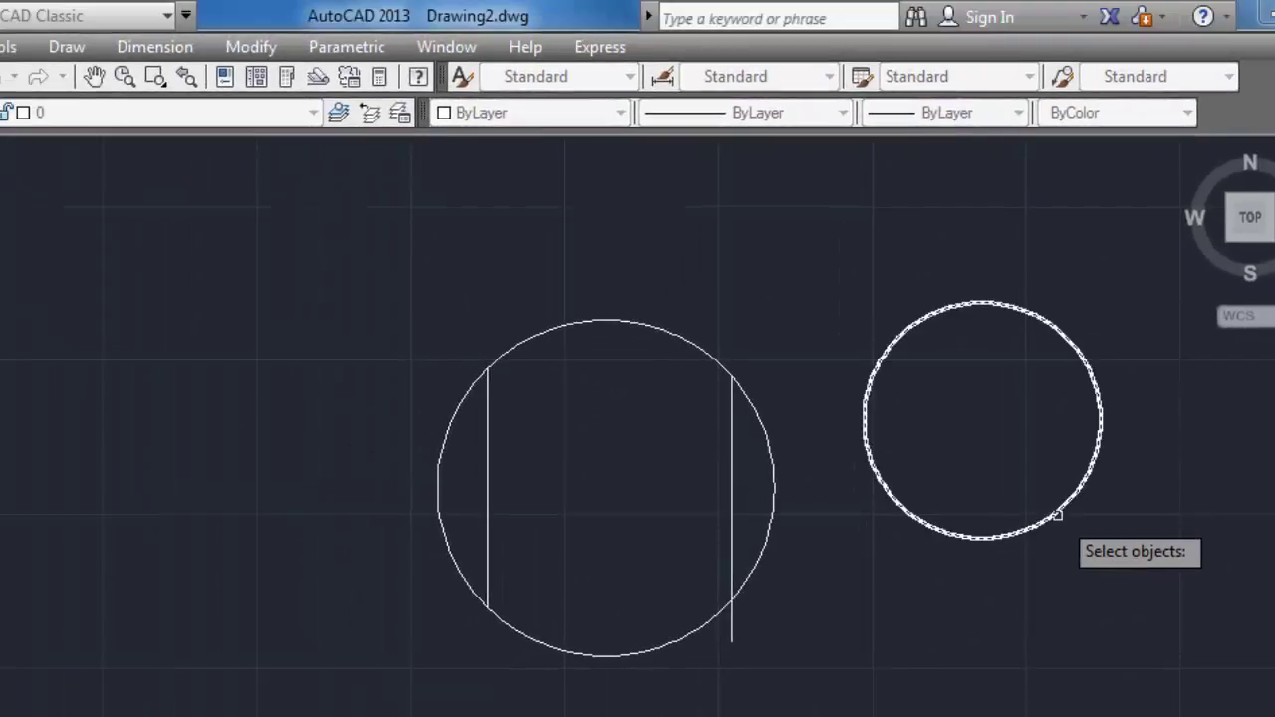
{"action": "left_click", "coordinate": [1057, 515]}
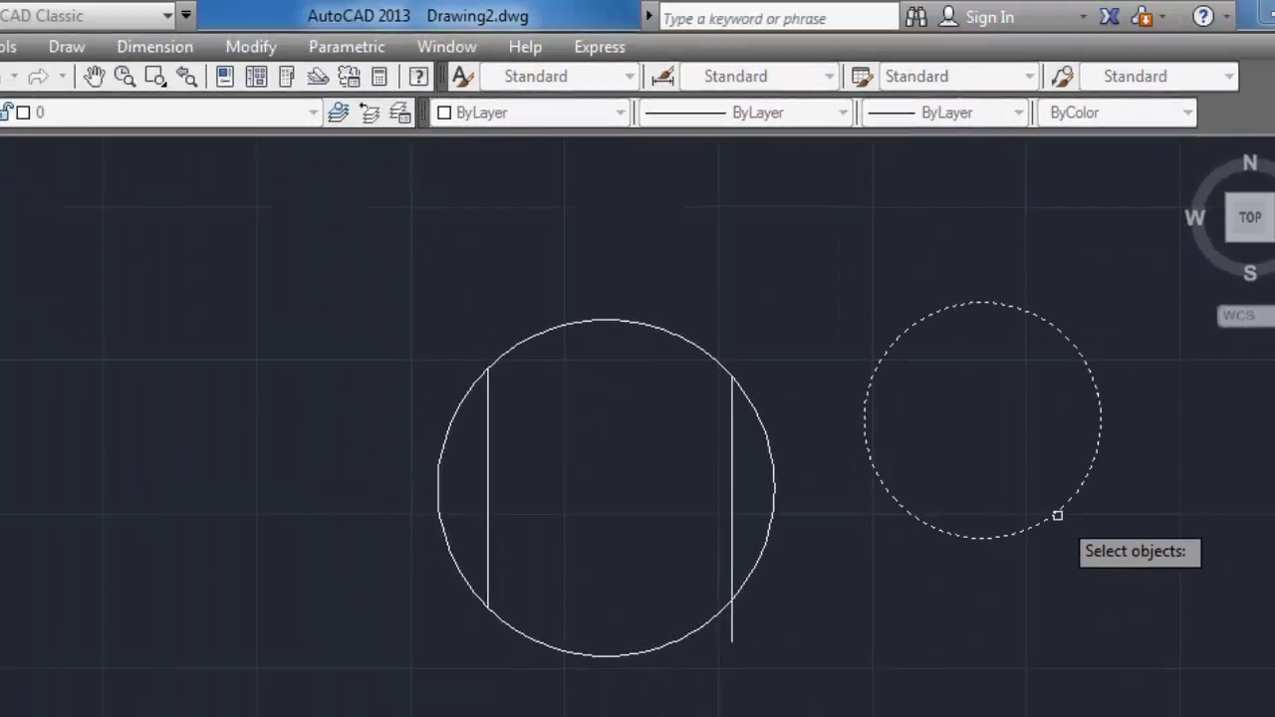
{"action": "key", "text": "Return"}
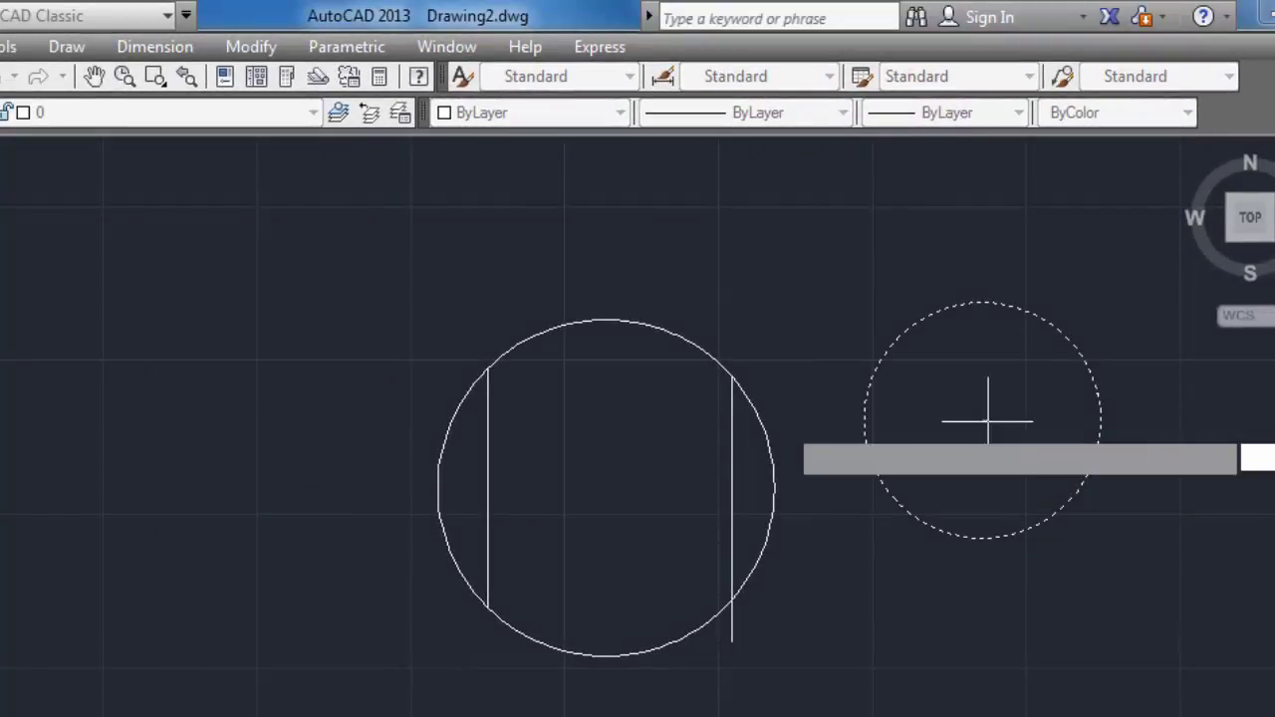
{"action": "left_click", "coordinate": [987, 421]}
{"action": "left_click", "coordinate": [114, 513]}
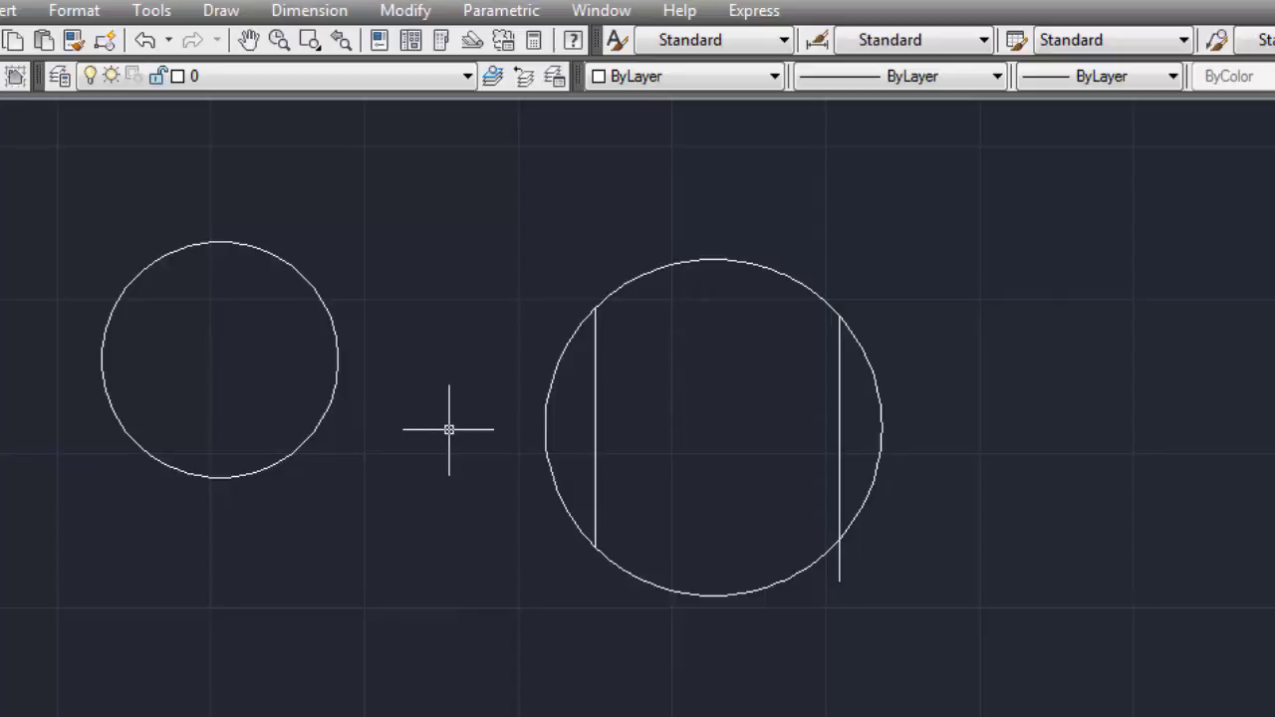
Step: Window-select the small left circle and delete it
{"action": "key", "text": "Return"}
{"action": "left_click", "coordinate": [365, 347]}
{"action": "left_click", "coordinate": [291, 396]}
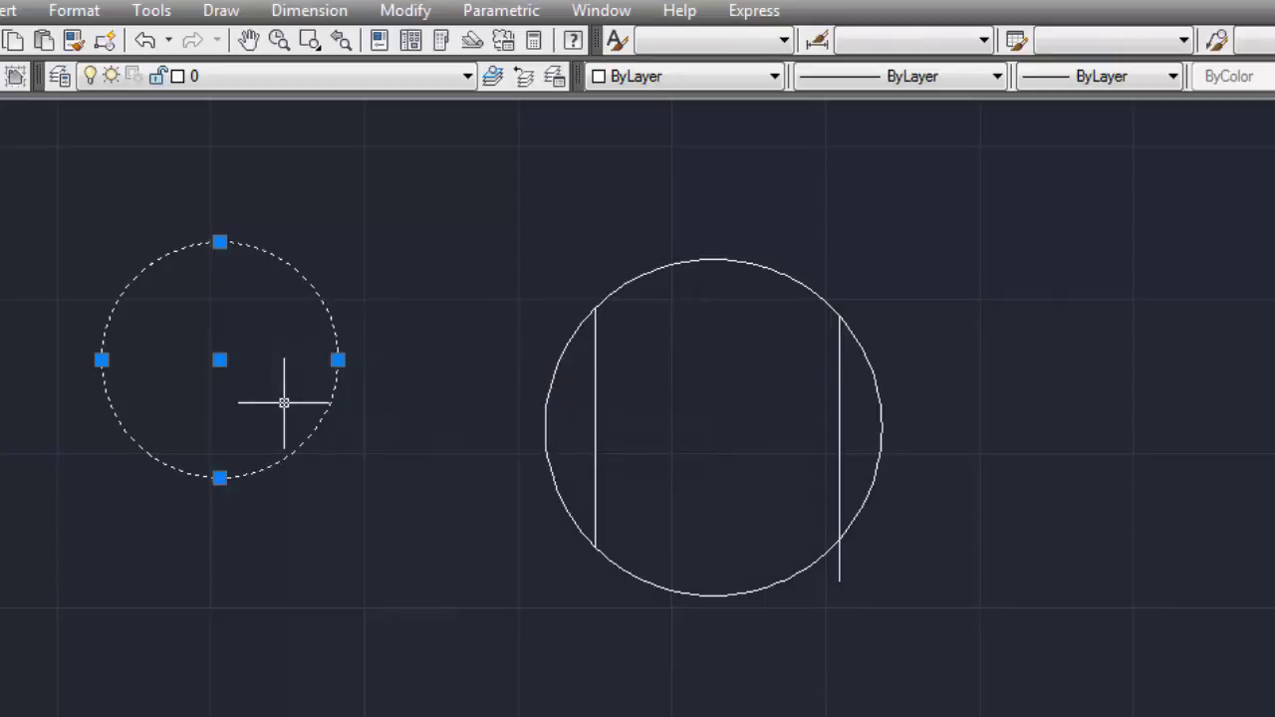
{"action": "key", "text": "Delete"}
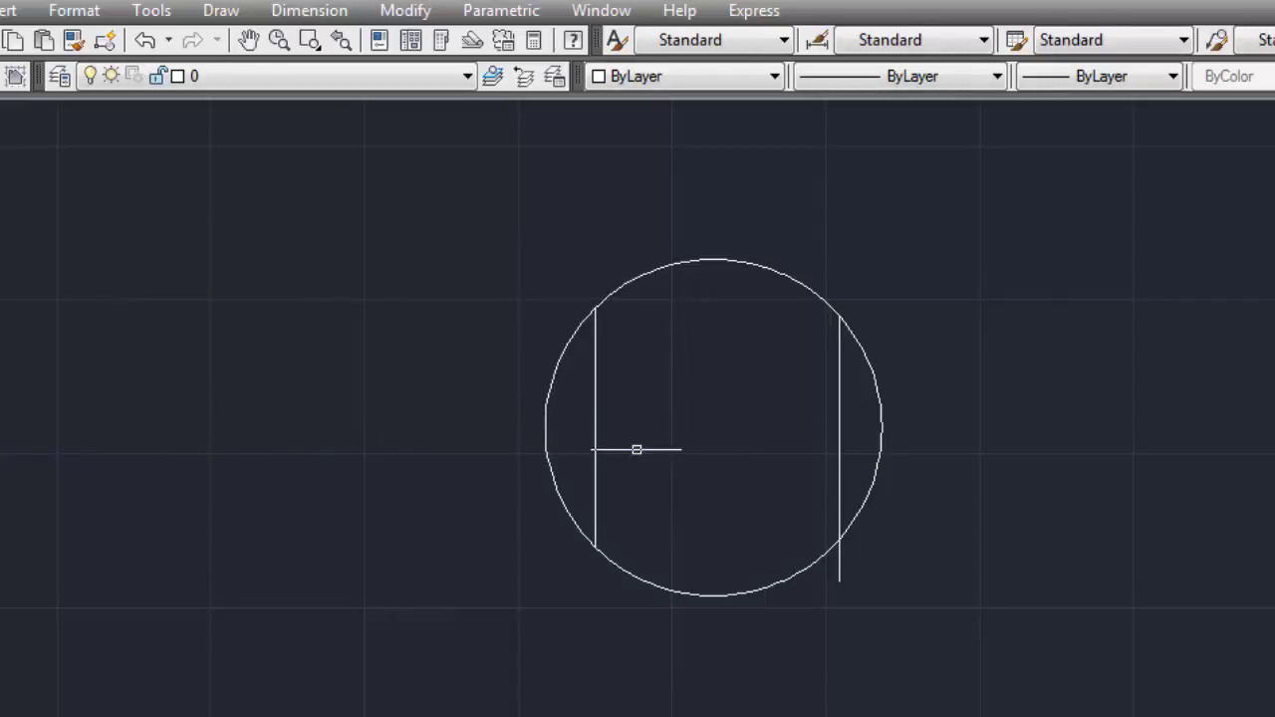
Step: Select the large three-point circle and erase it with E
{"action": "left_click", "coordinate": [857, 267]}
{"action": "left_click", "coordinate": [718, 289]}
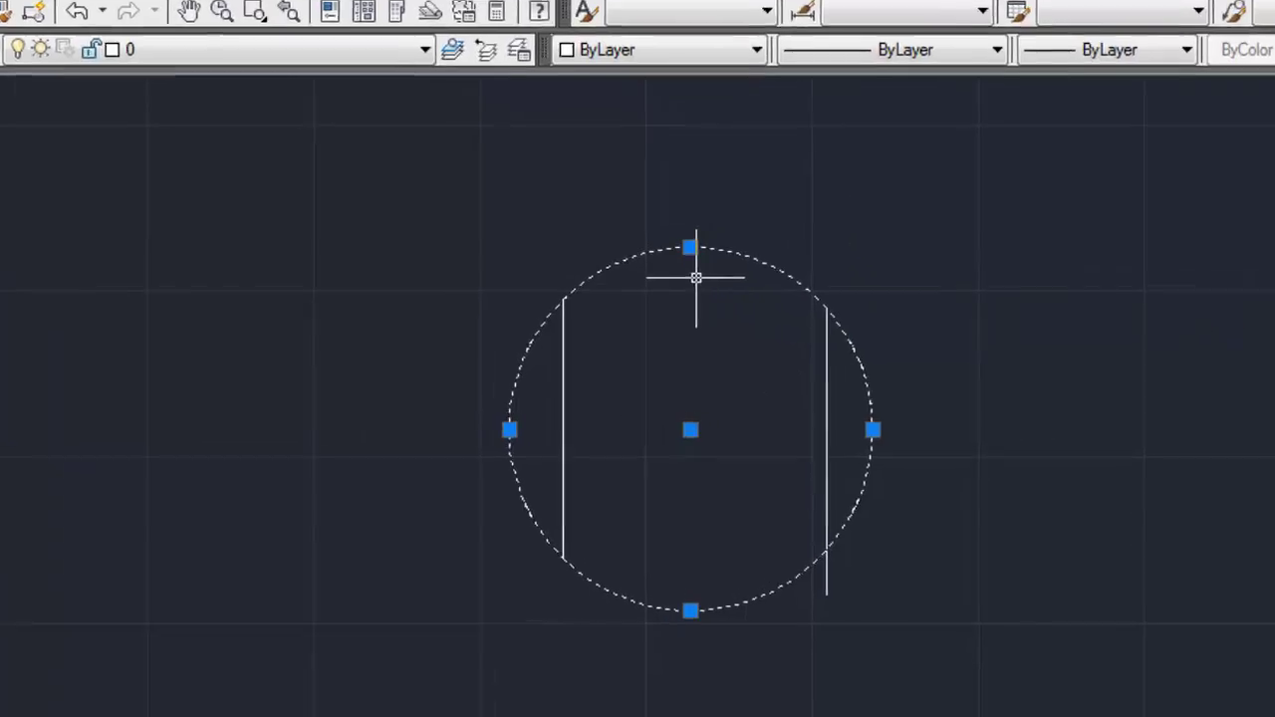
{"action": "type", "text": "e"}
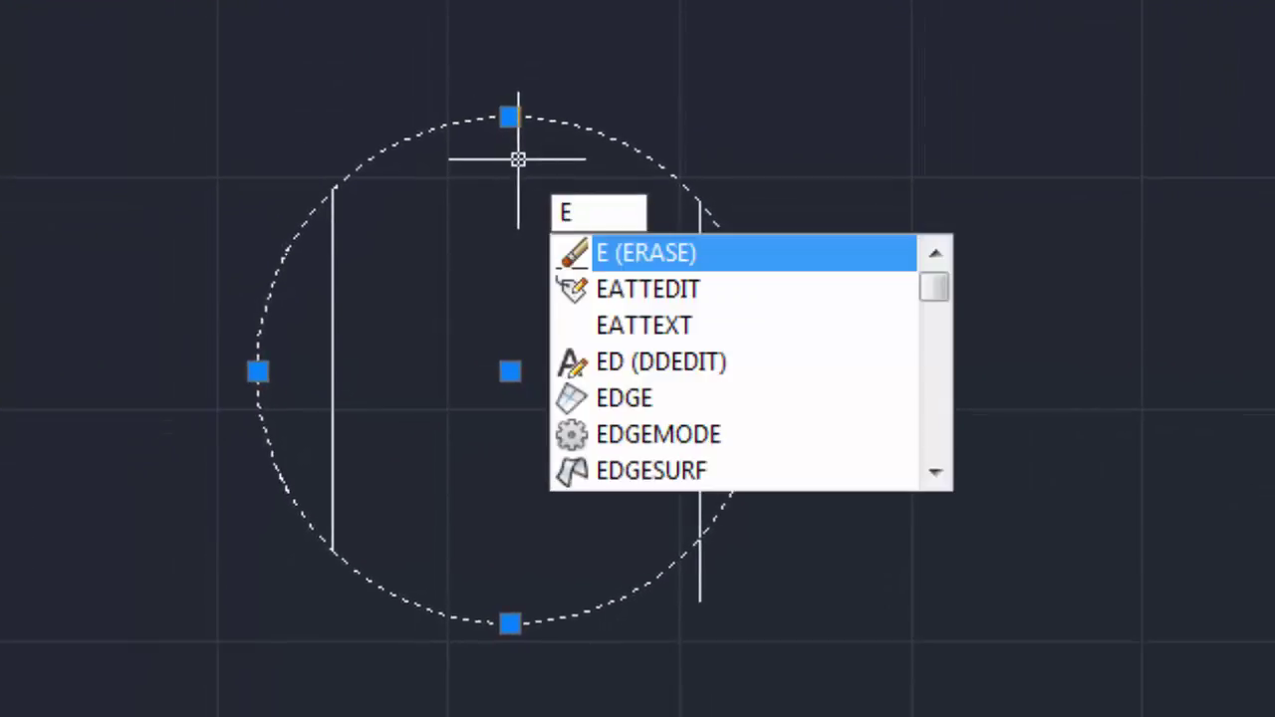
{"action": "key", "text": "Return"}
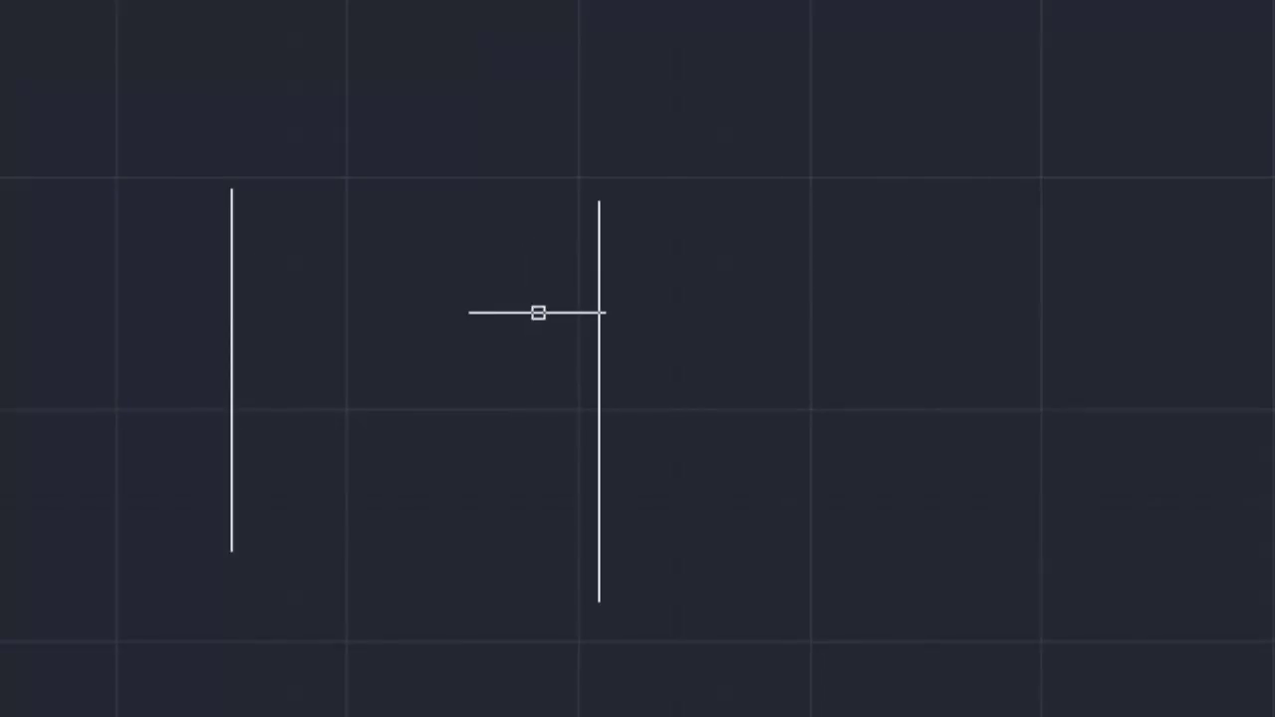
{"action": "left_click", "coordinate": [598, 321]}
{"action": "key", "text": "Return"}
{"action": "scroll", "coordinate": [289, 334], "scroll_direction": "up", "scroll_amount": 2}
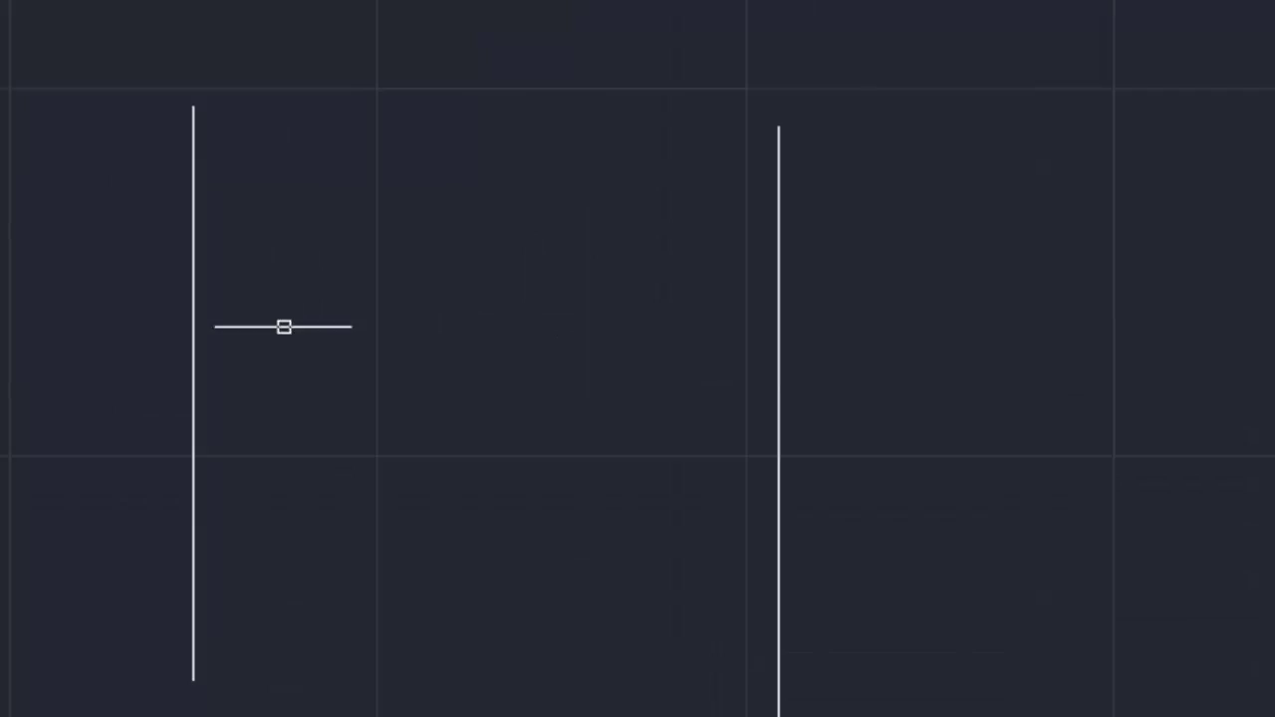
{"action": "scroll", "coordinate": [187, 239], "scroll_direction": "up", "scroll_amount": 2}
{"action": "scroll", "coordinate": [262, 259], "scroll_direction": "down", "scroll_amount": 2}
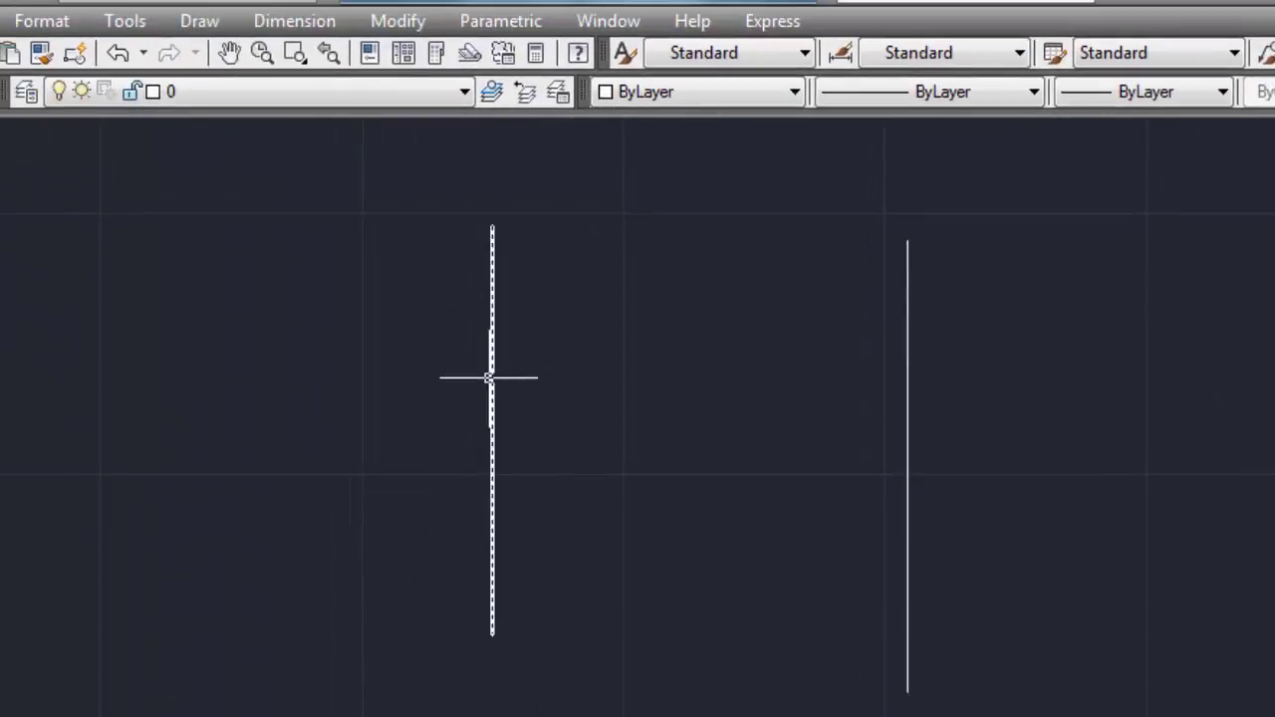
{"action": "scroll", "coordinate": [489, 377], "scroll_direction": "up", "scroll_amount": 2}
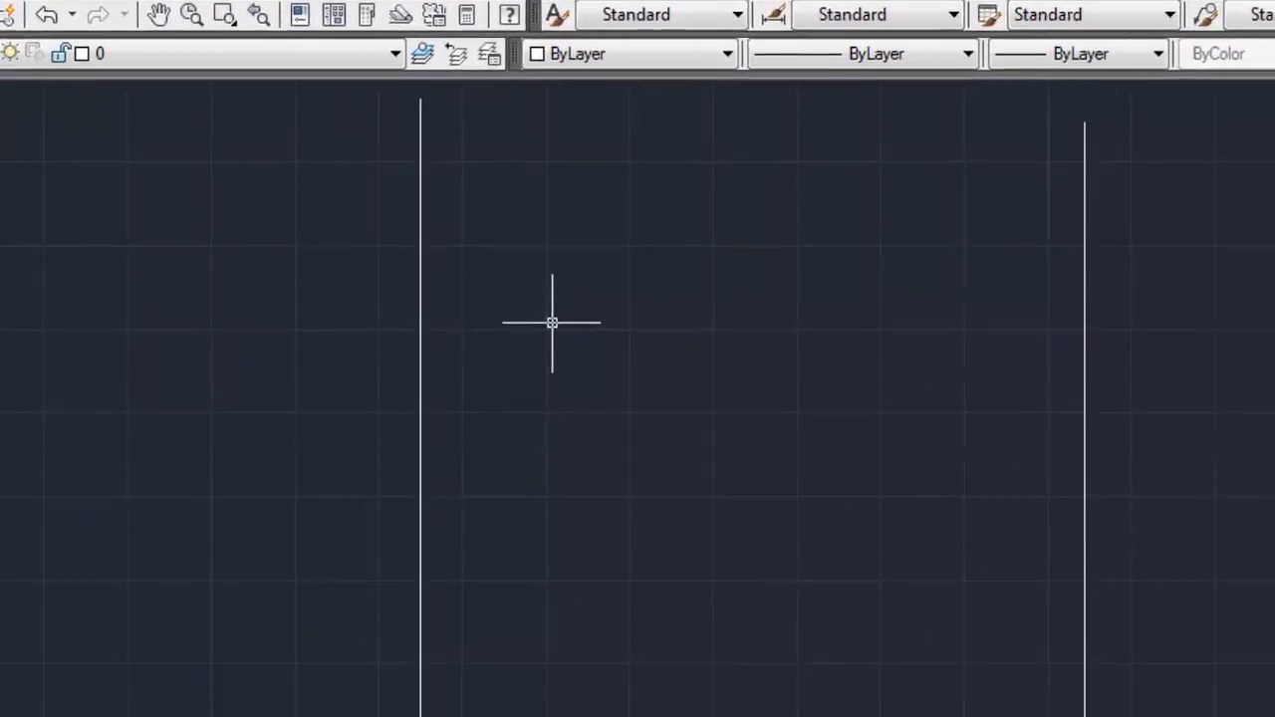
{"action": "type", "text": "br"}
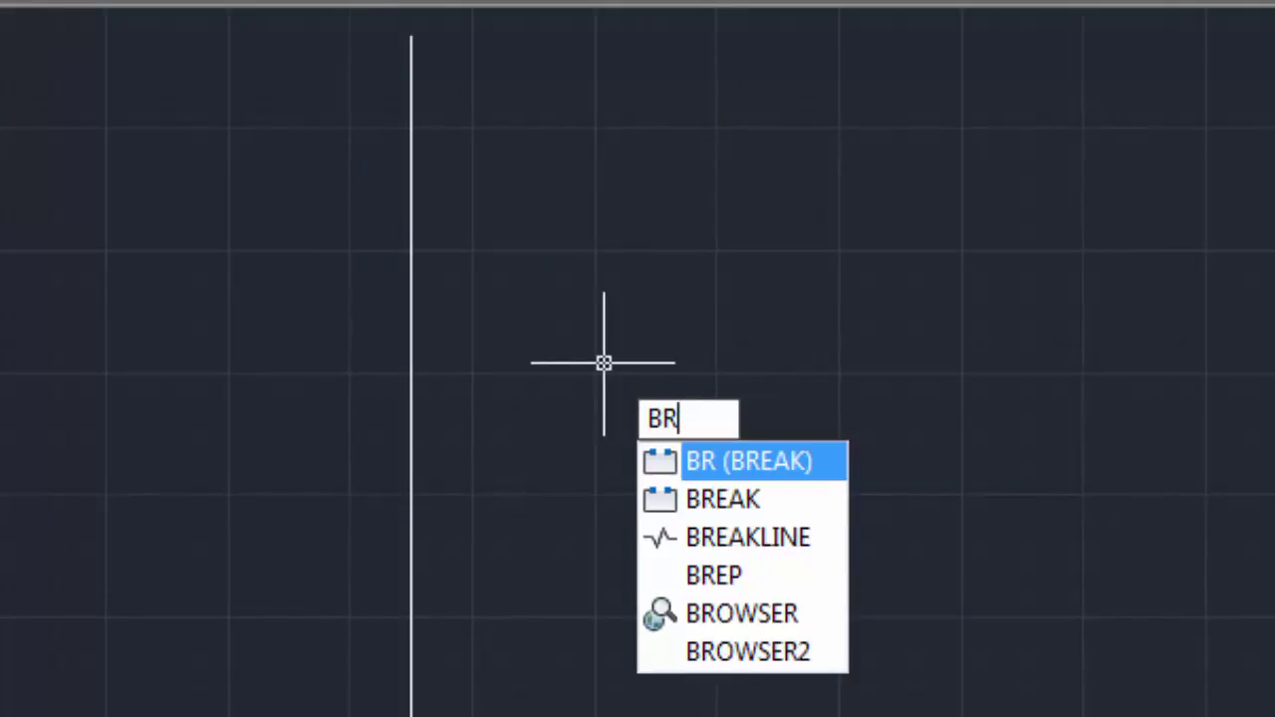
Step: Break the left vertical line between two picked points, opening a gap
{"action": "key", "text": "Return"}
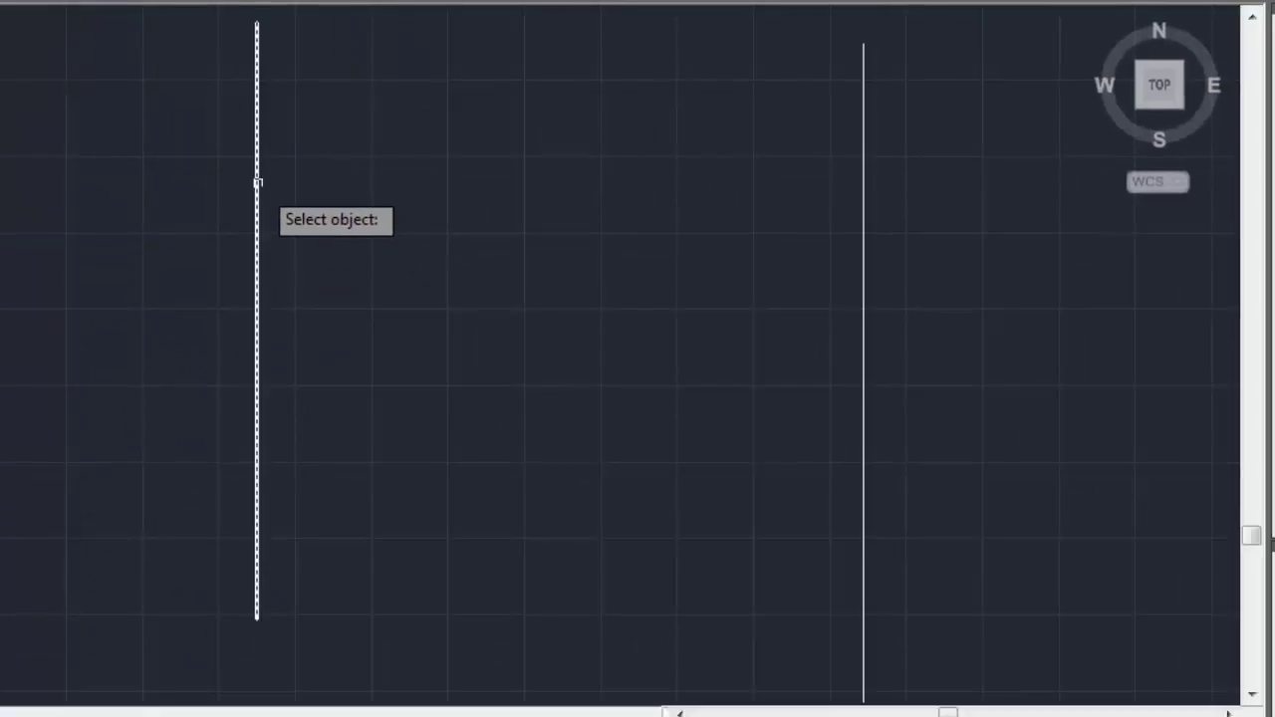
{"action": "left_click", "coordinate": [257, 200]}
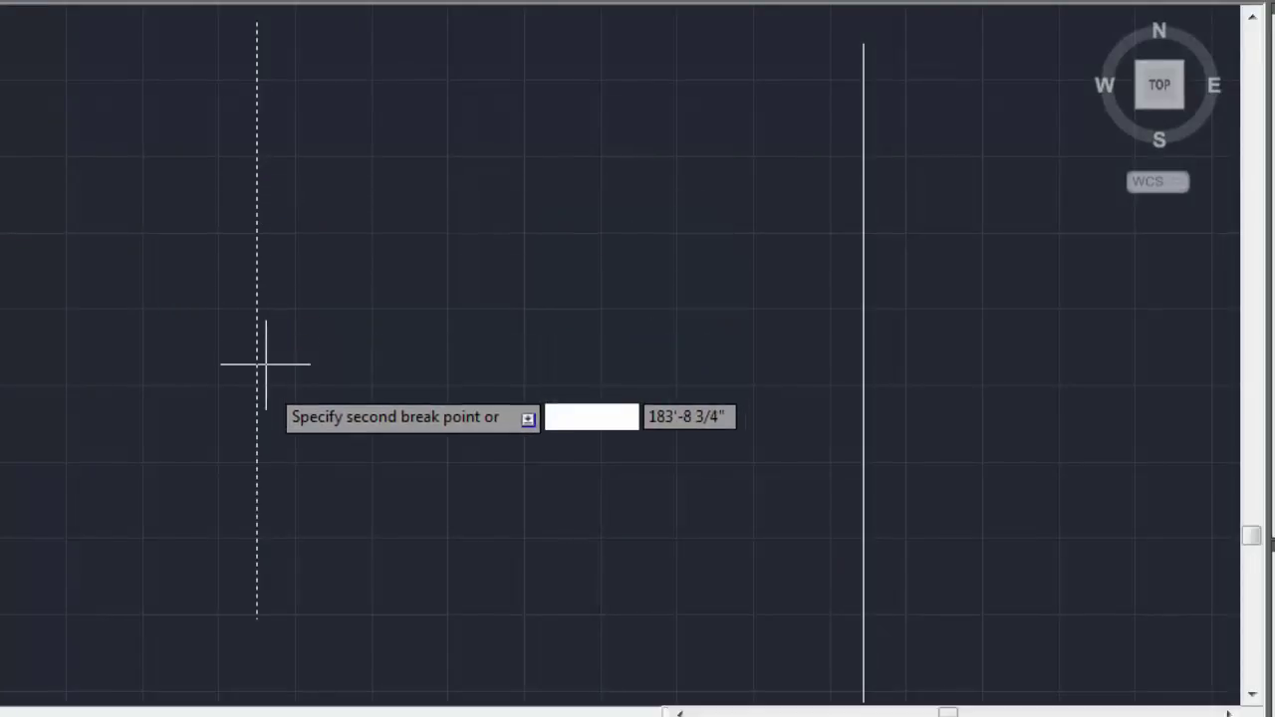
{"action": "left_click", "coordinate": [257, 426]}
Step: Break the right vertical line with BR between two picked points, leaving a gap
{"action": "middle_click_drag", "start_coordinate": [427, 285], "coordinate": [293, 279]}
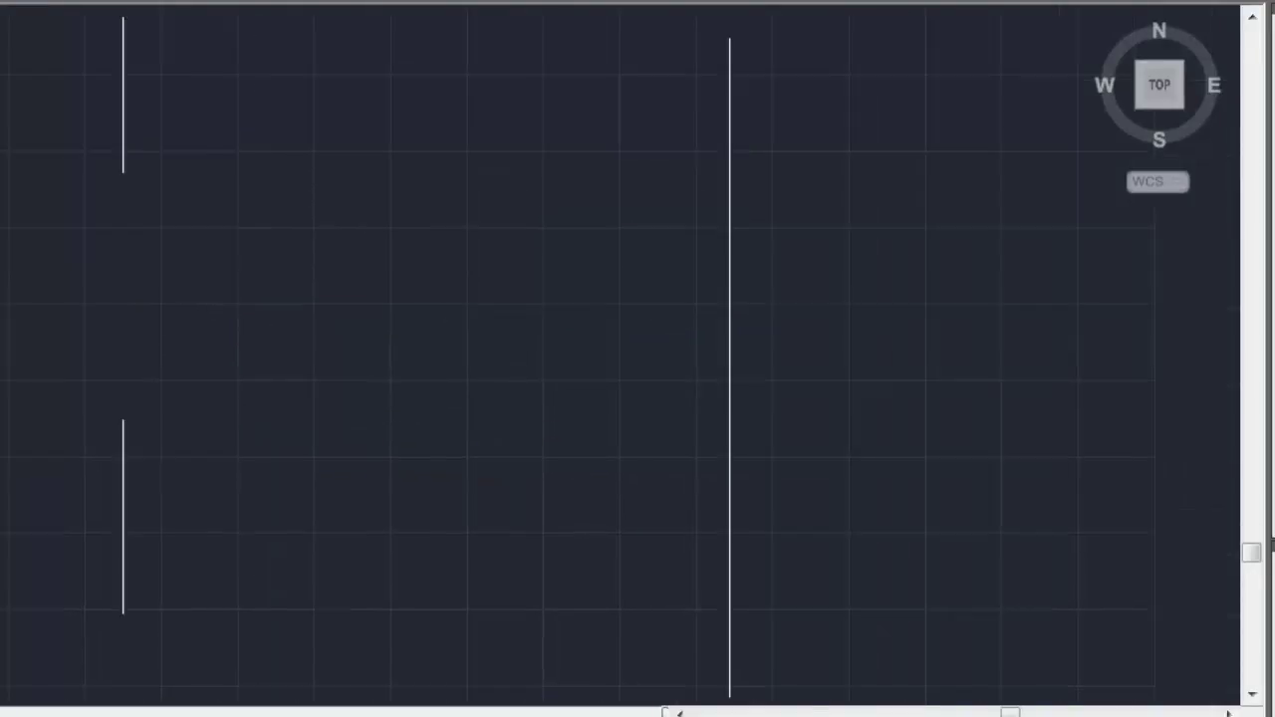
{"action": "middle_click_drag", "start_coordinate": [595, 282], "coordinate": [422, 285]}
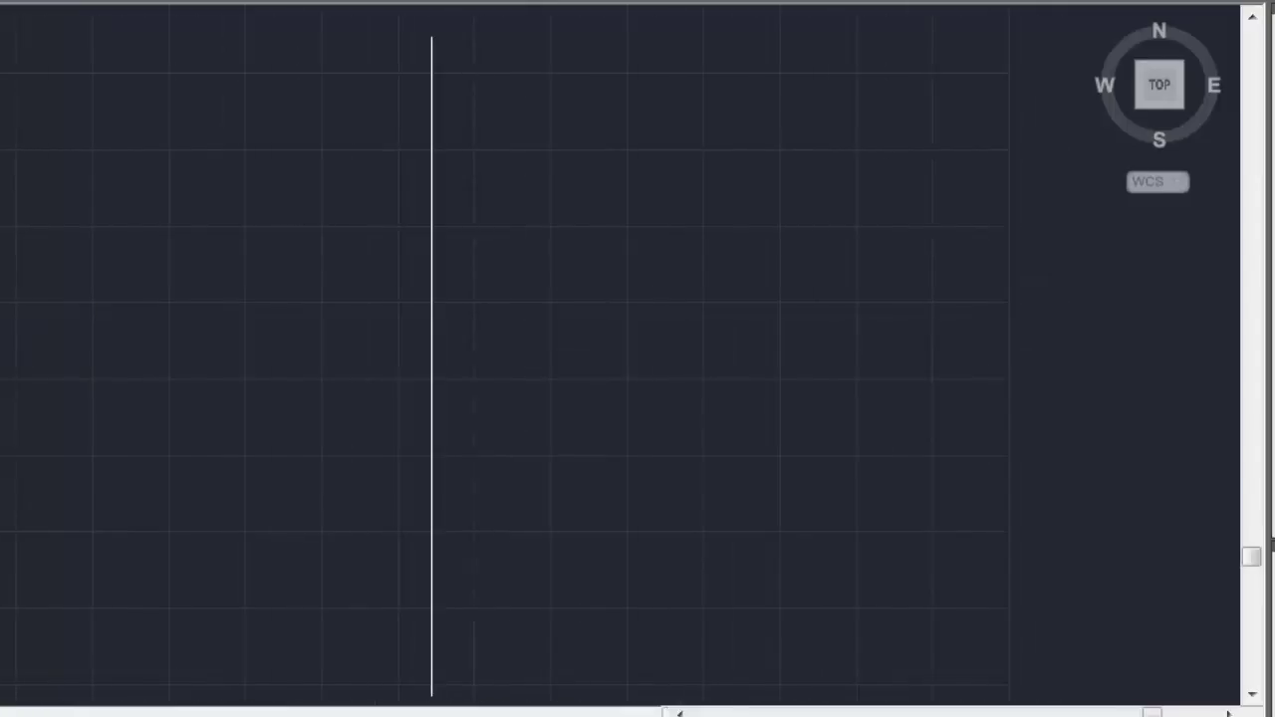
{"action": "type", "text": "b"}
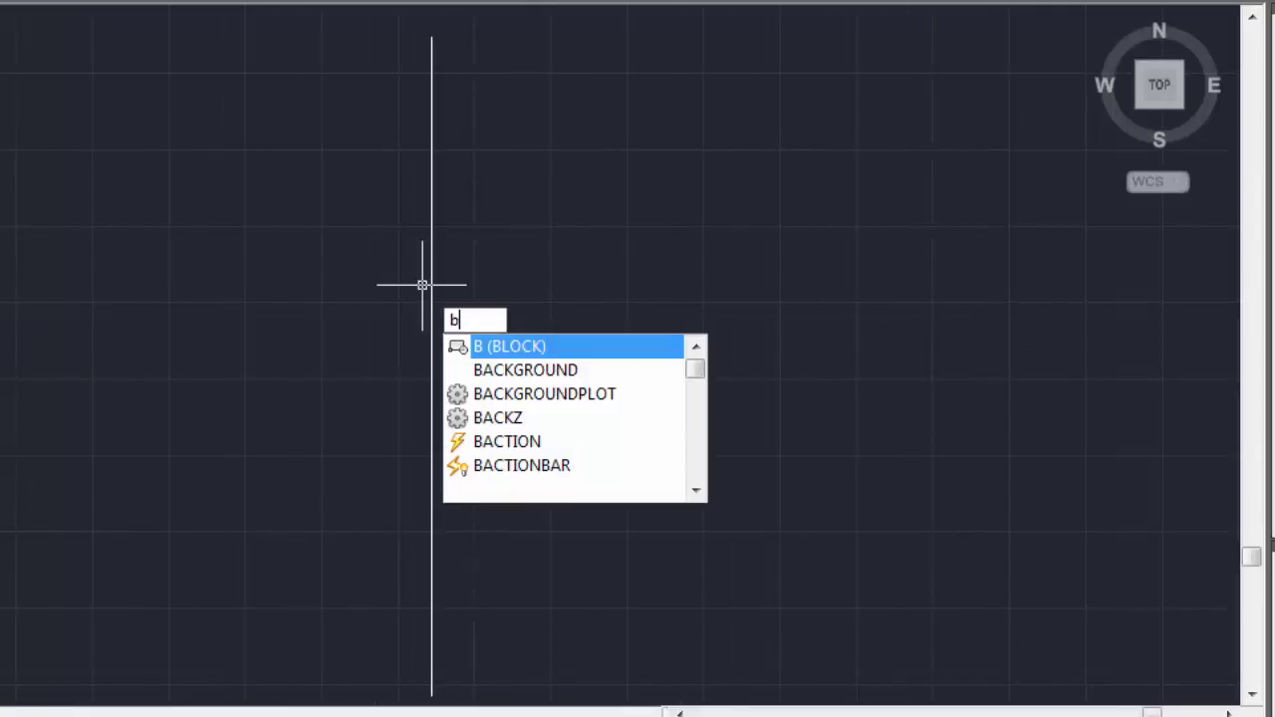
{"action": "type", "text": "r"}
{"action": "key", "text": "Return"}
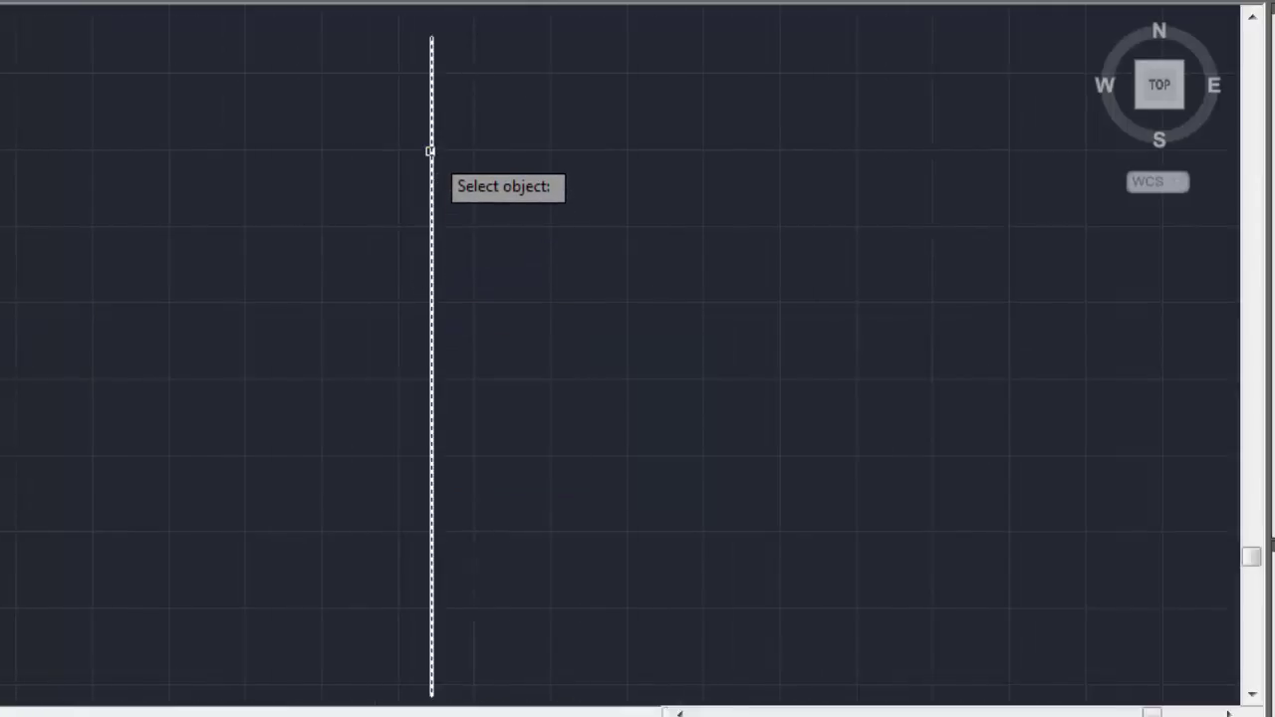
{"action": "left_click", "coordinate": [430, 152]}
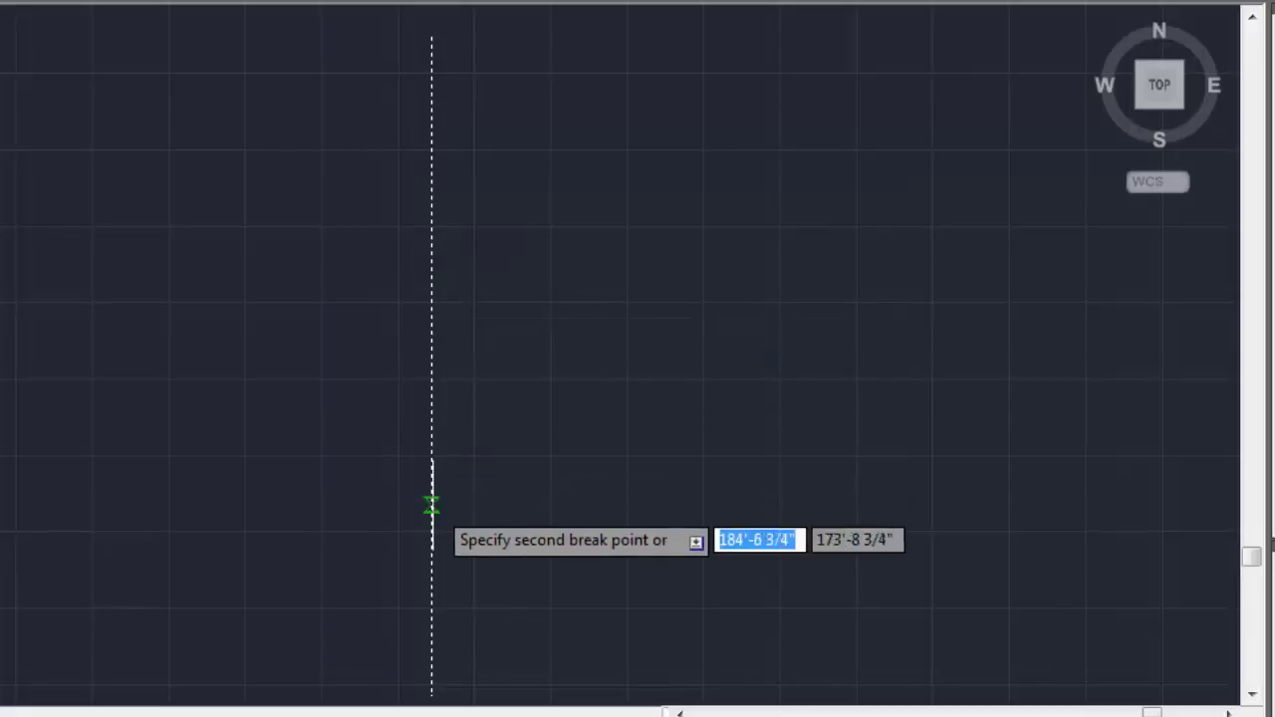
{"action": "left_click", "coordinate": [432, 505]}
{"action": "scroll", "coordinate": [632, 249], "scroll_direction": "down", "scroll_amount": 2}
{"action": "middle_click_drag", "start_coordinate": [628, 250], "coordinate": [566, 229]}
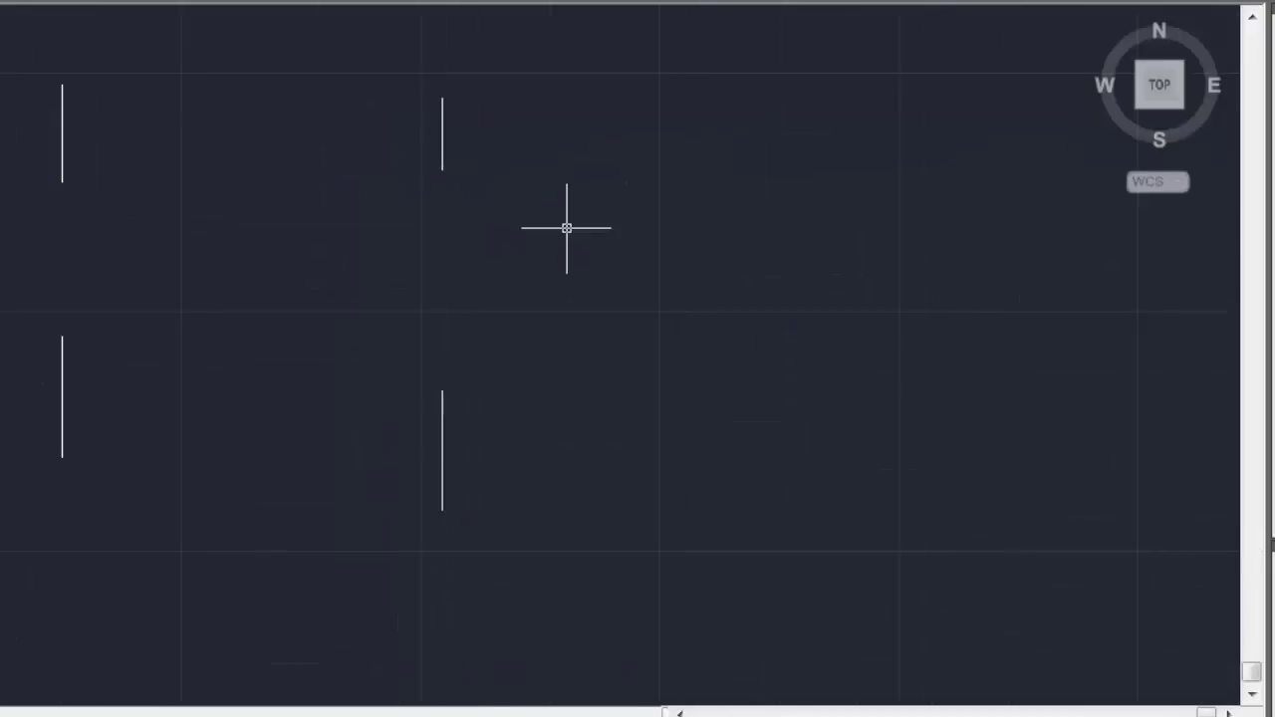